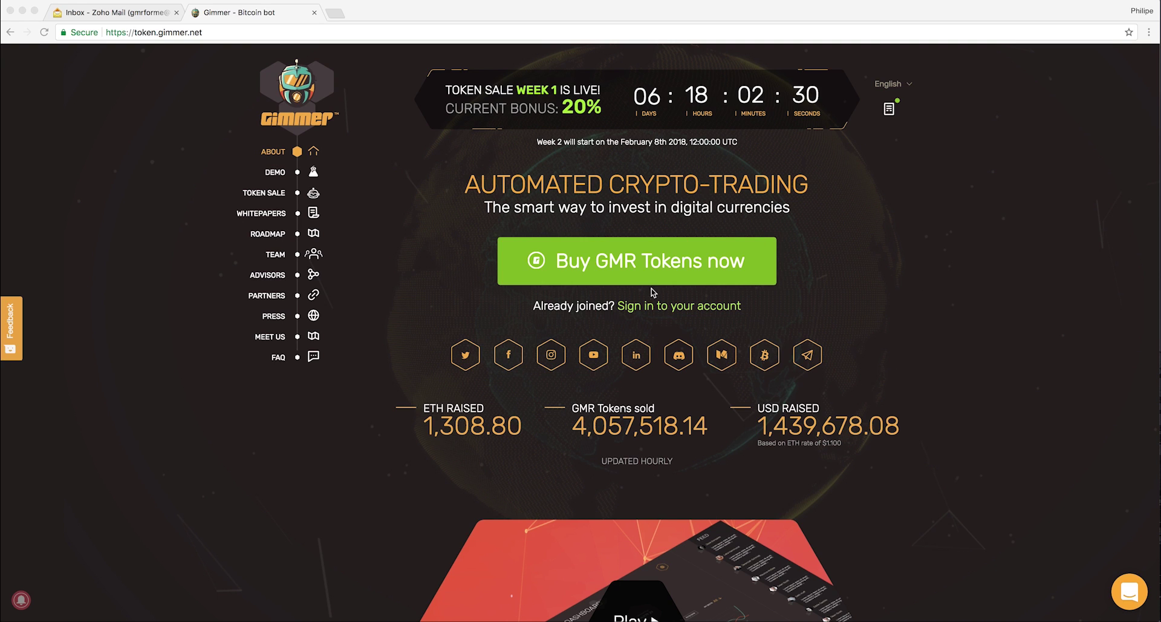
# Start buying GMR tokens, confirming you are not a resident of an excluded country.
pyautogui.click(624, 265)
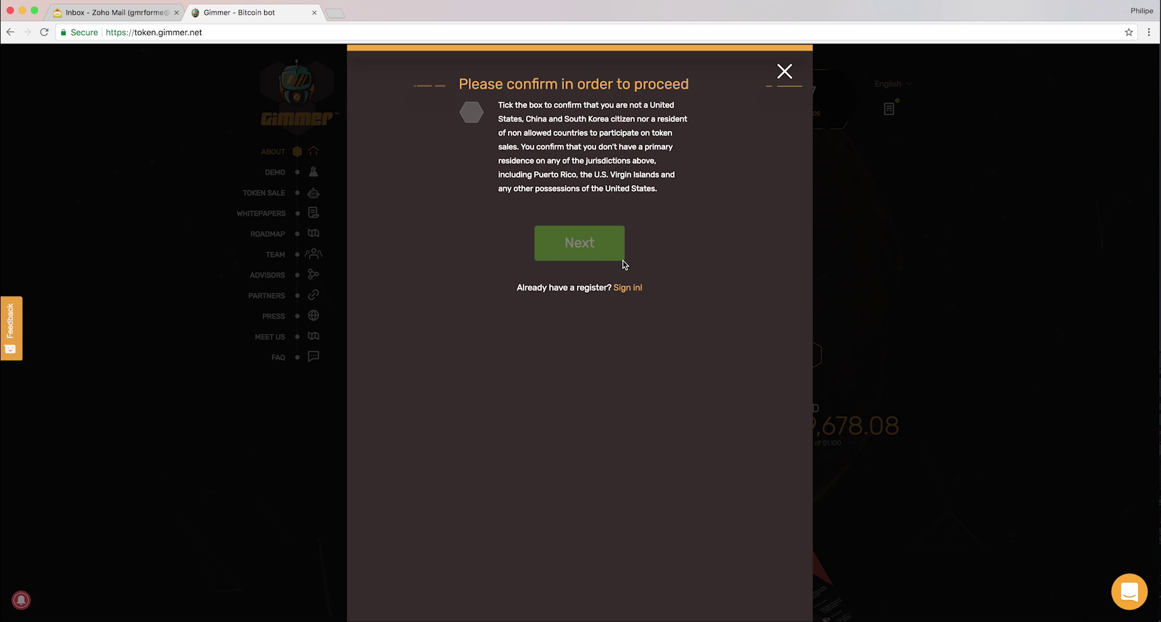
pyautogui.click(471, 112)
pyautogui.click(575, 245)
# Enter the user's first and last name and choose United Kingdom as country of residence.
pyautogui.click(561, 159)
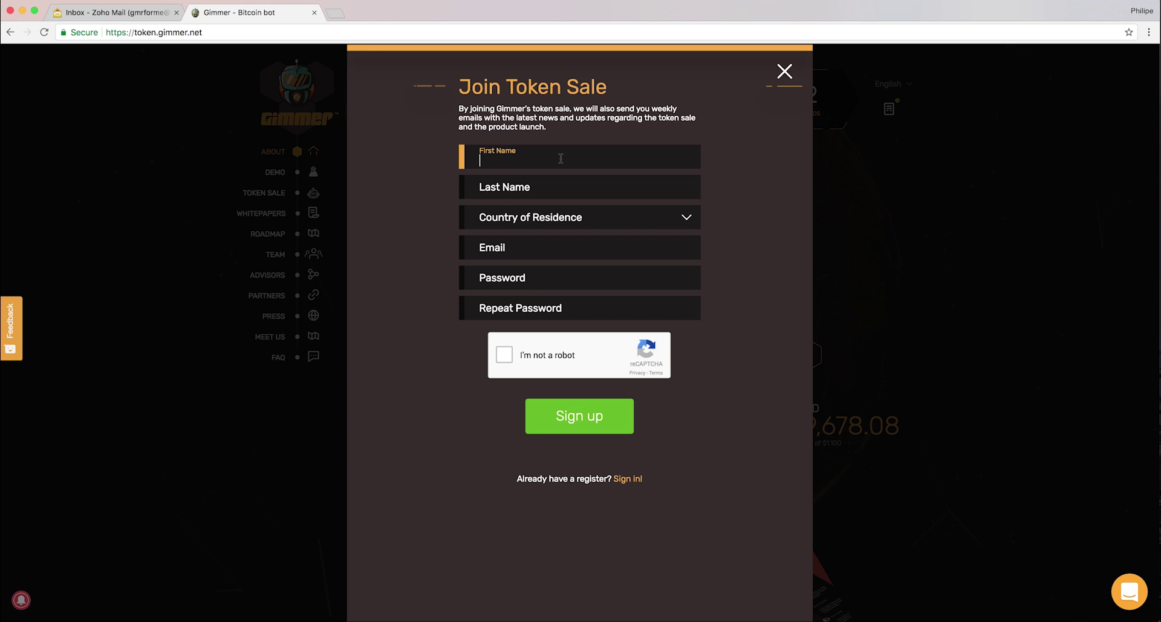
pyautogui.write('Ph')
pyautogui.press('BackSpace')
pyautogui.press('BackSpace')
pyautogui.press('Tab')
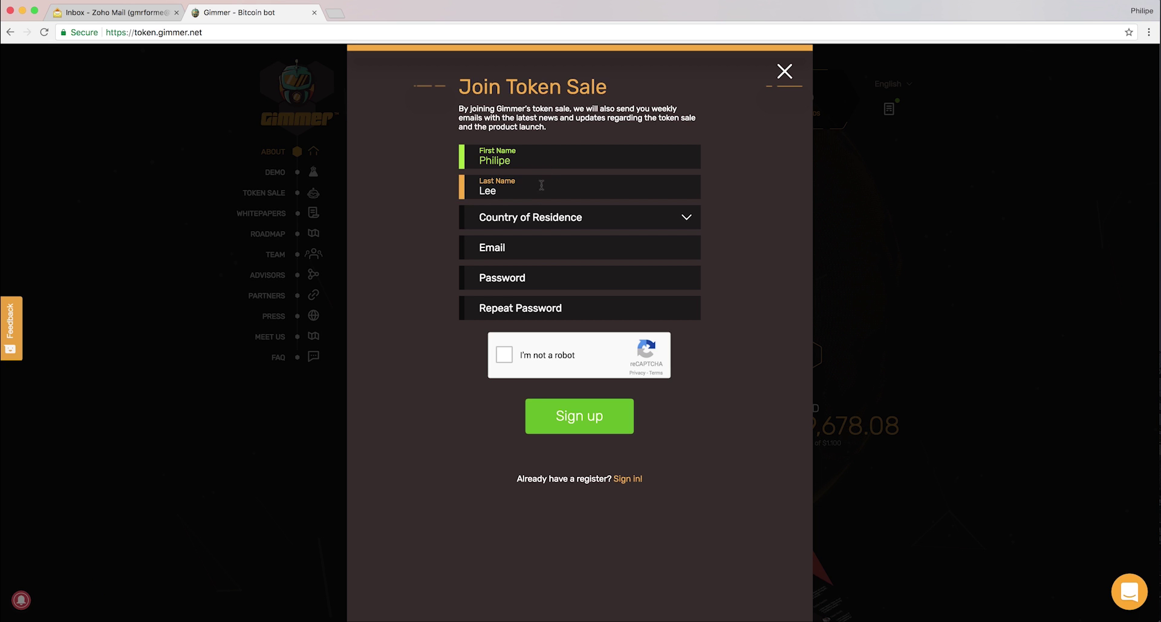
pyautogui.click(537, 217)
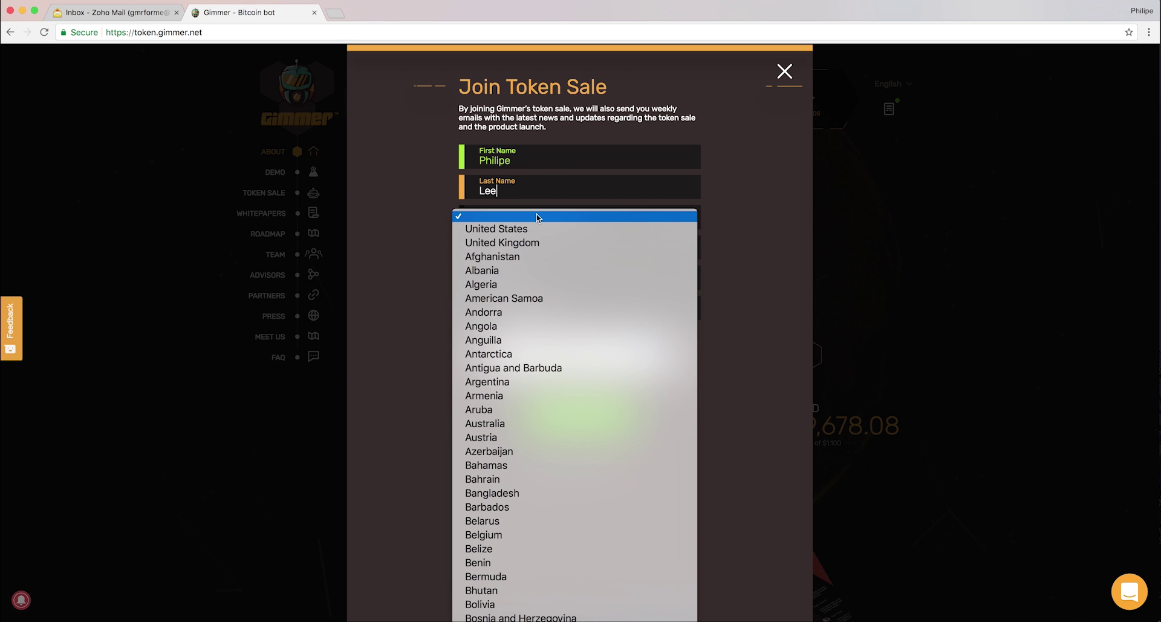
pyautogui.click(524, 242)
# Fill in the e-mail address, enter the password twice, and tick the reCAPTCHA box.
pyautogui.click(524, 244)
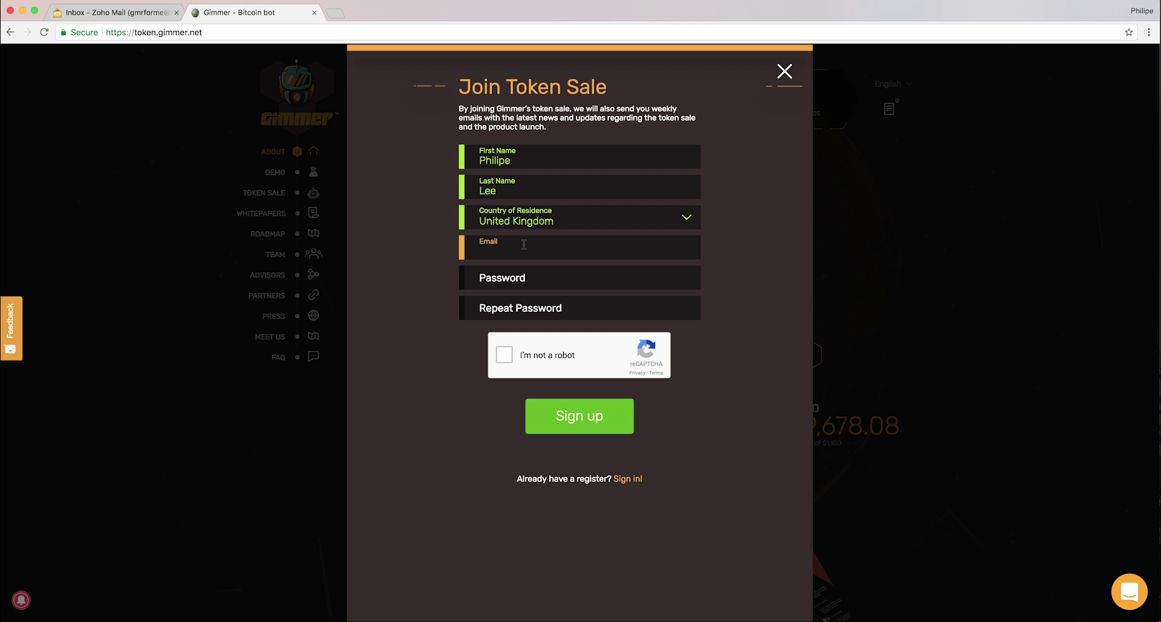
pyautogui.press('Tab')
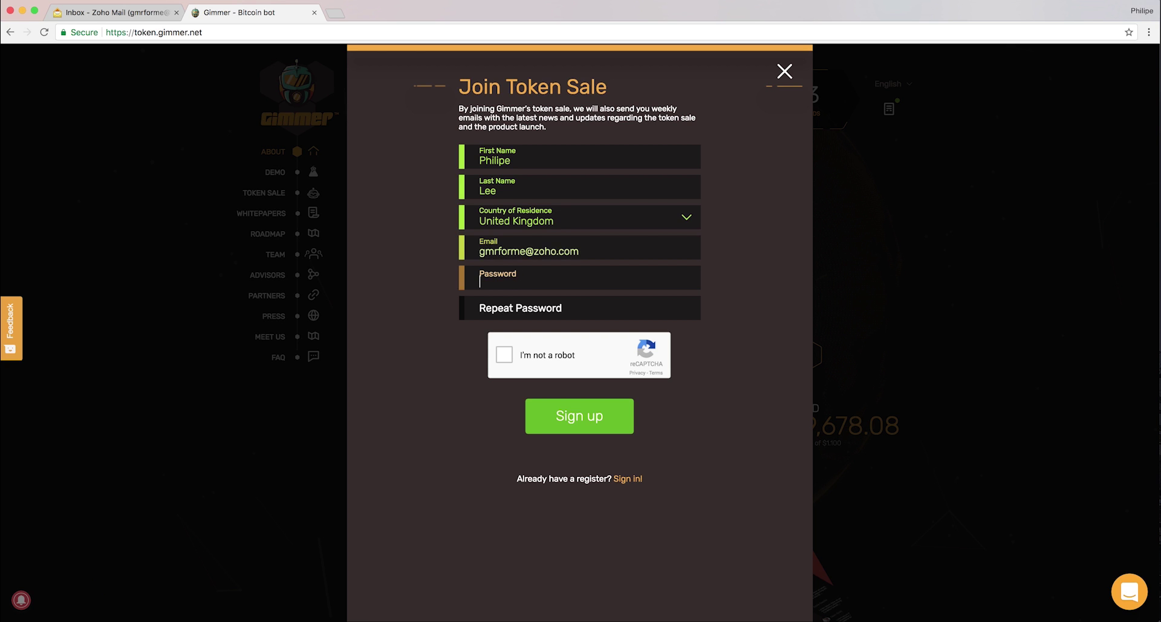
pyautogui.write('••••••')
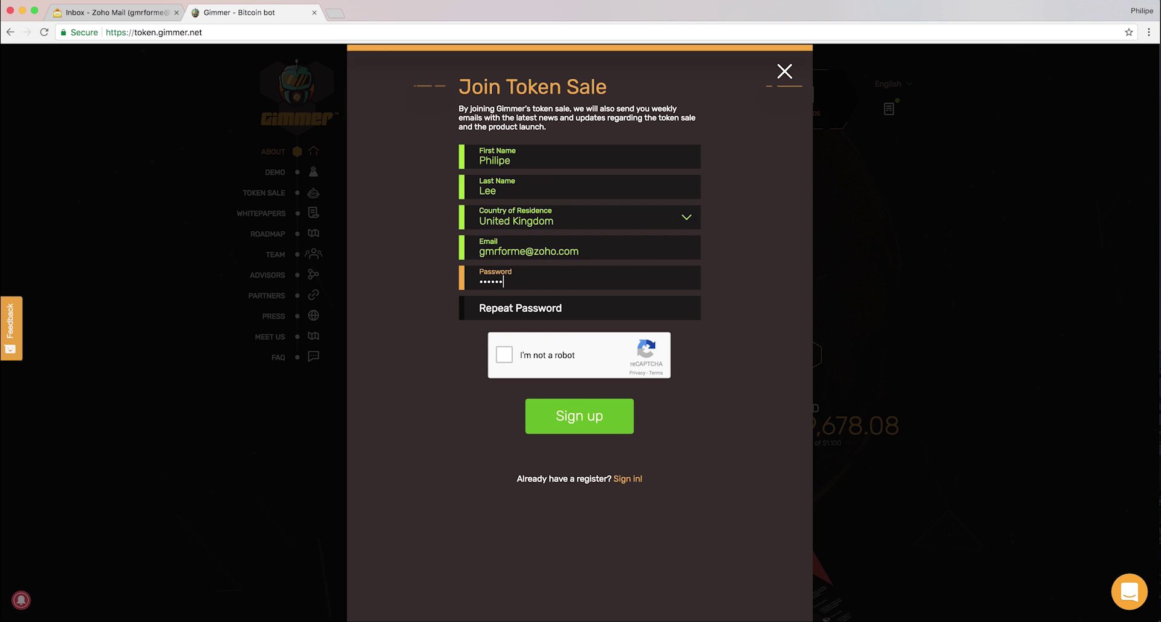
pyautogui.press('Tab')
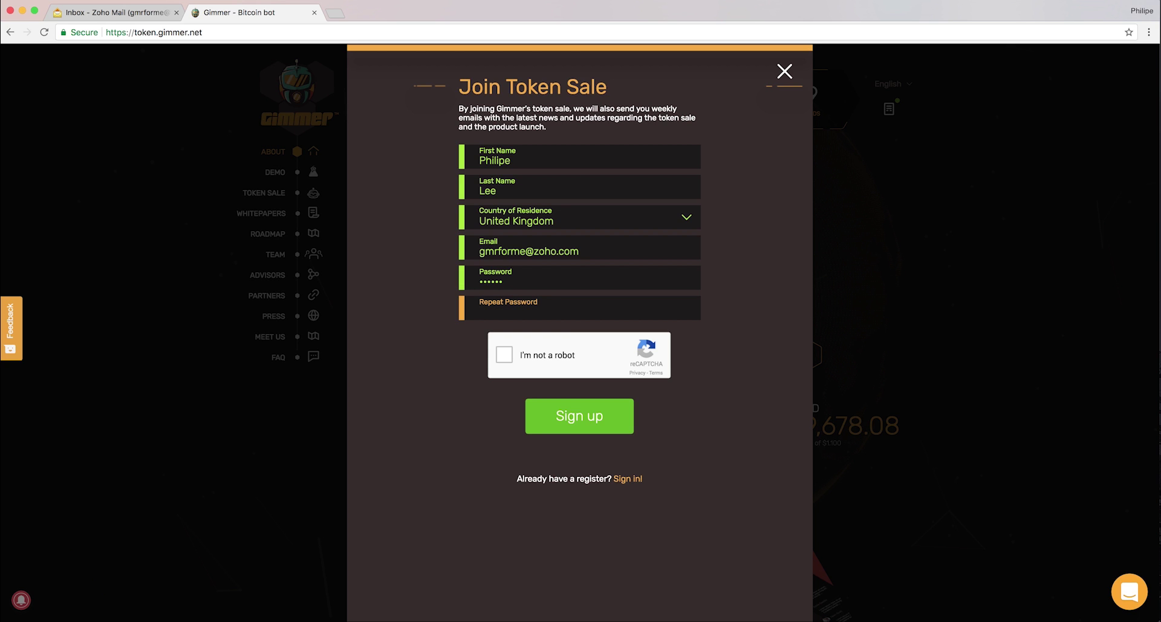
pyautogui.write('••••••')
pyautogui.click(530, 269)
pyautogui.write('••')
pyautogui.press('Tab')
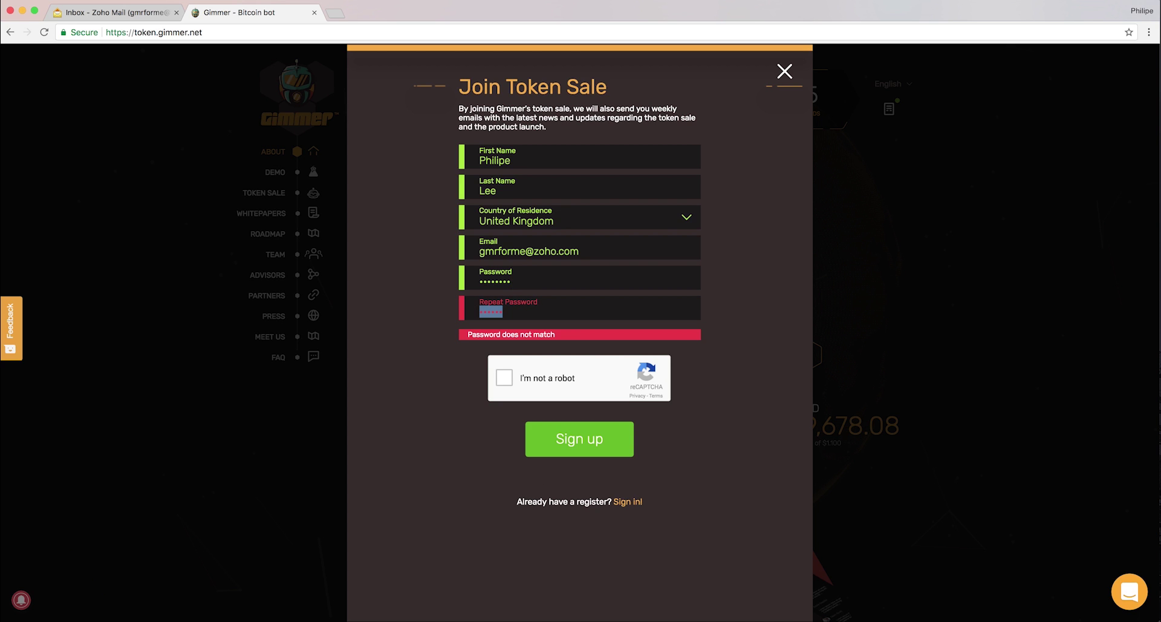
pyautogui.write('••••••••')
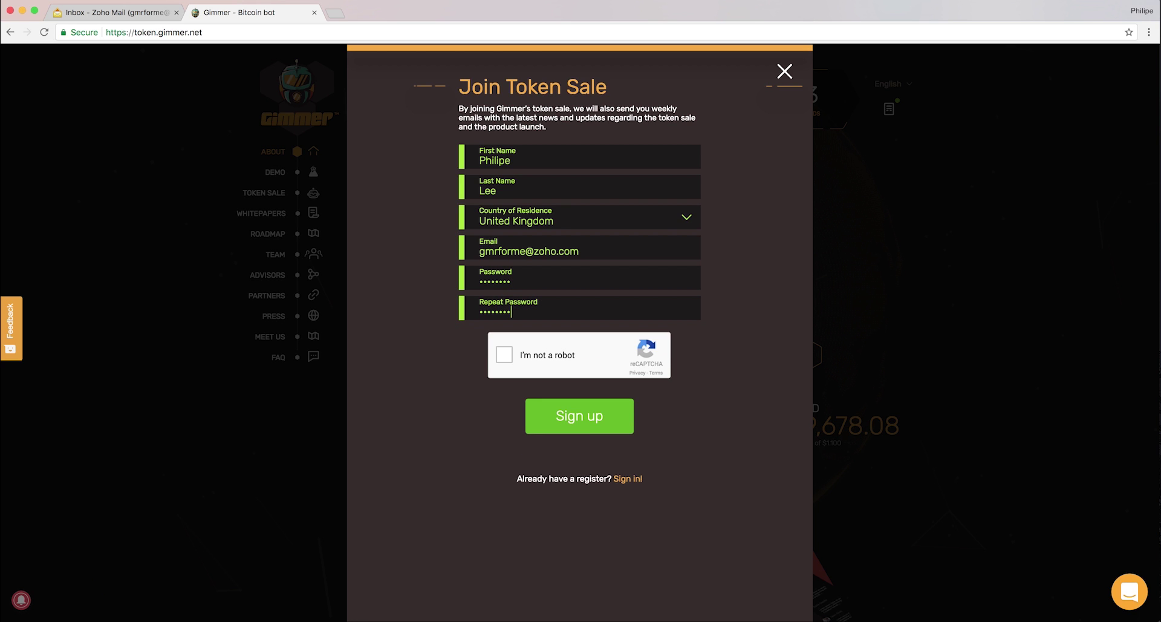
pyautogui.click(504, 354)
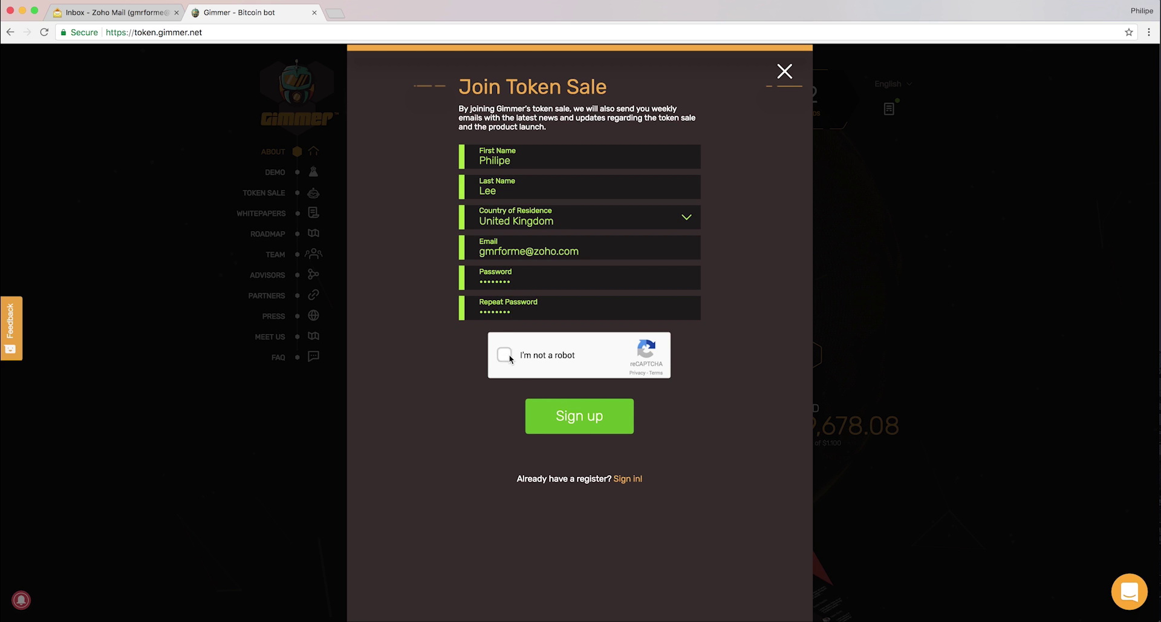
# Submit the sign-up, then enter 0.5 ETH as the Step 1 contribution for 1500 GMR.
pyautogui.click(585, 419)
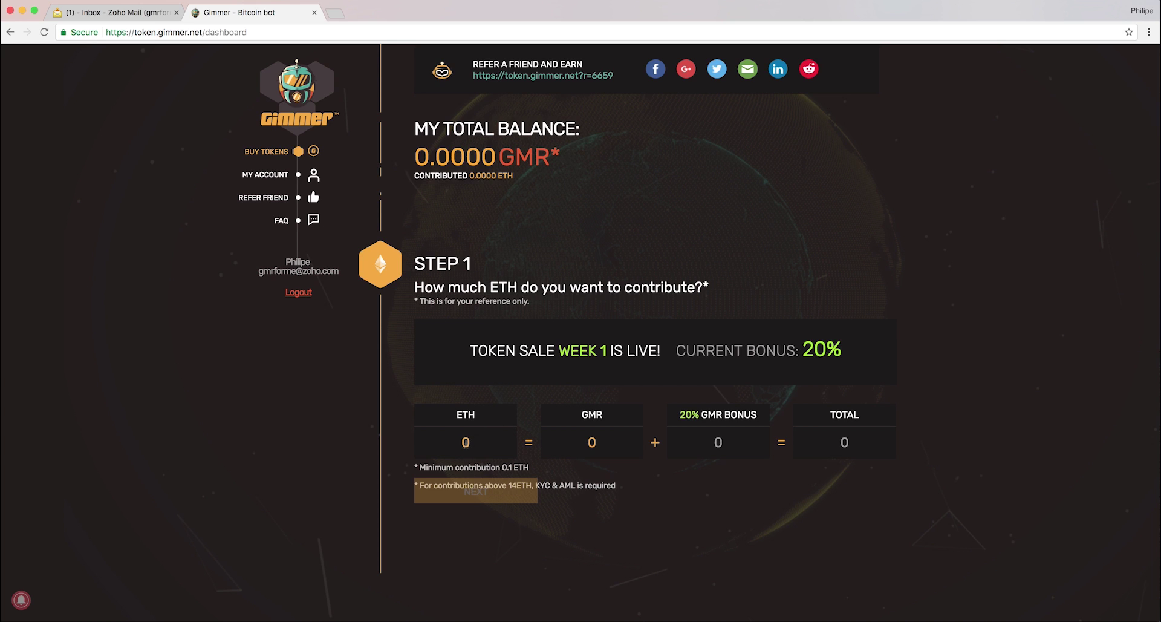
pyautogui.doubleClick(473, 444)
pyautogui.write('0.5')
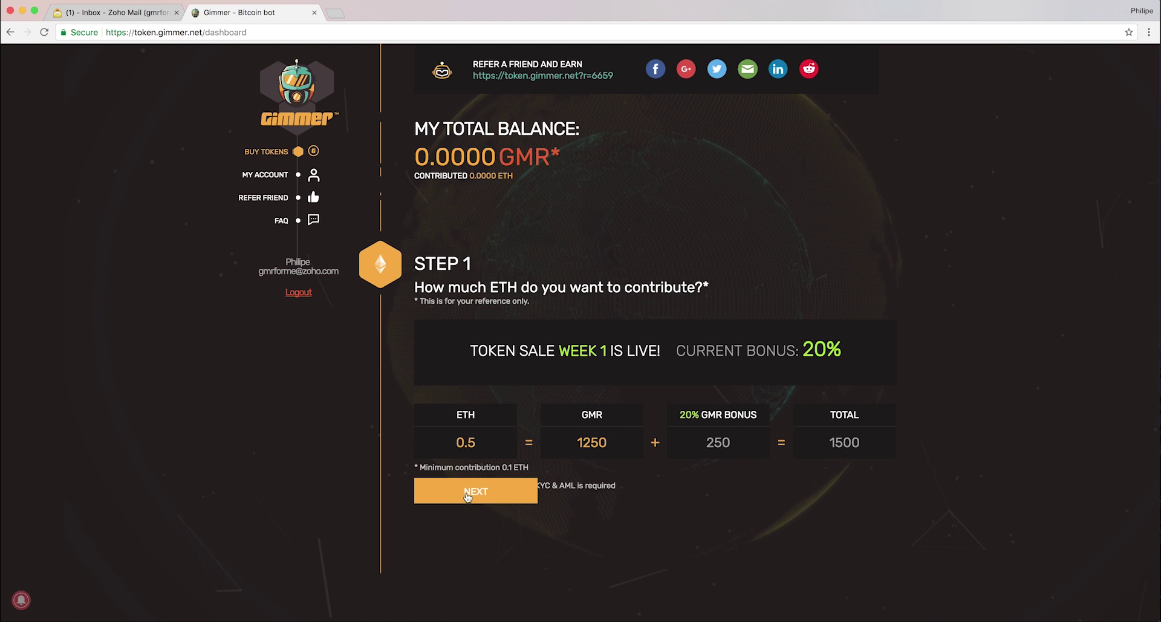
# Continue to Step 2 and answer 'No, Help me set one up' to see recommended wallets.
pyautogui.click(468, 491)
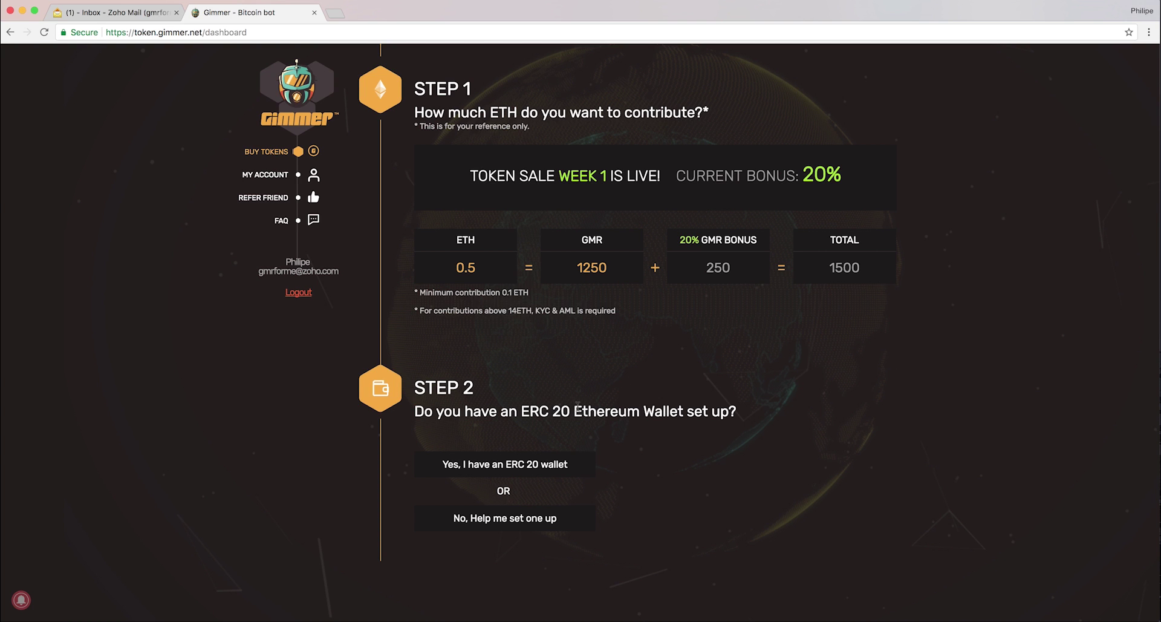
pyautogui.scroll(-2, 577, 409)
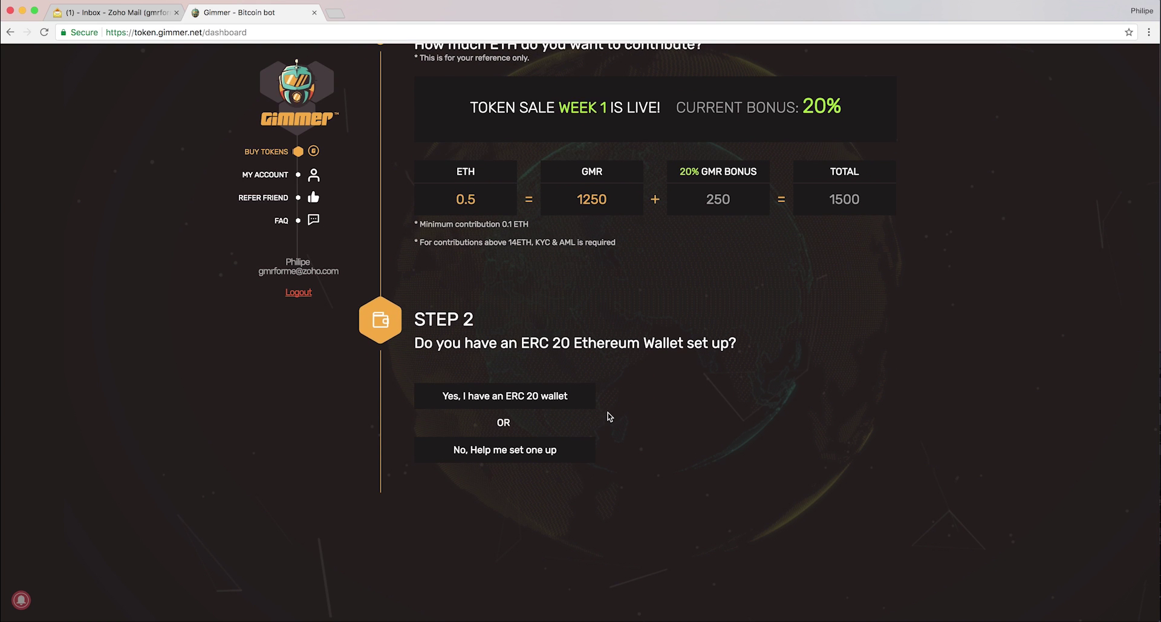
pyautogui.click(536, 450)
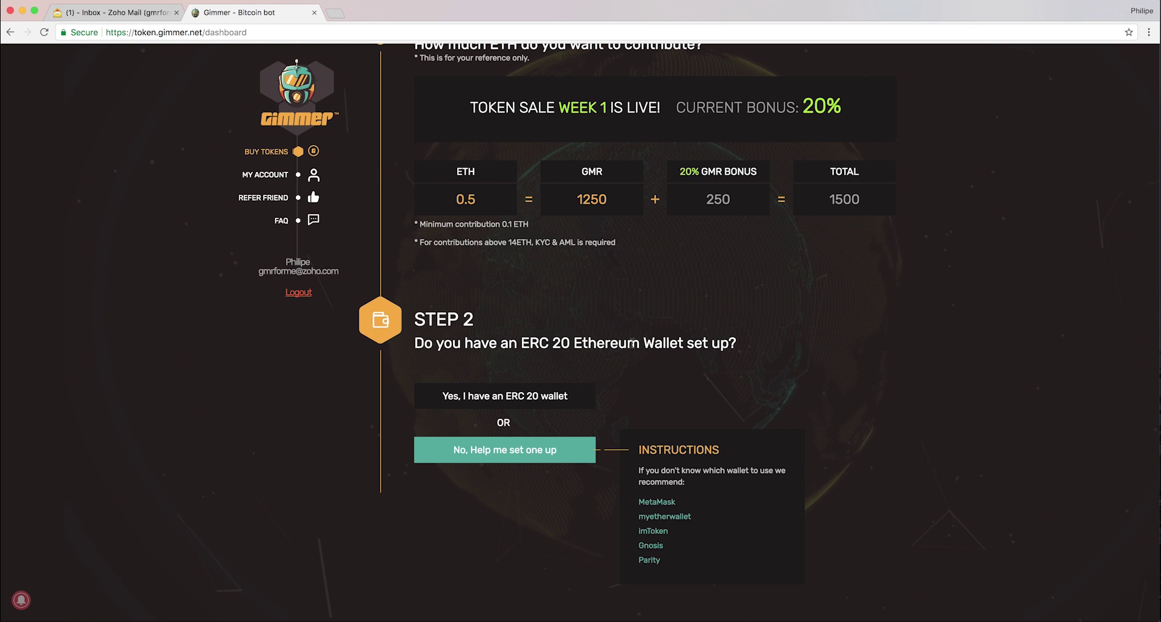
# Go to metamask.io in a new tab and add the MetaMask extension to Chrome.
pyautogui.click(337, 16)
pyautogui.write('wallet.gnosis.pm')
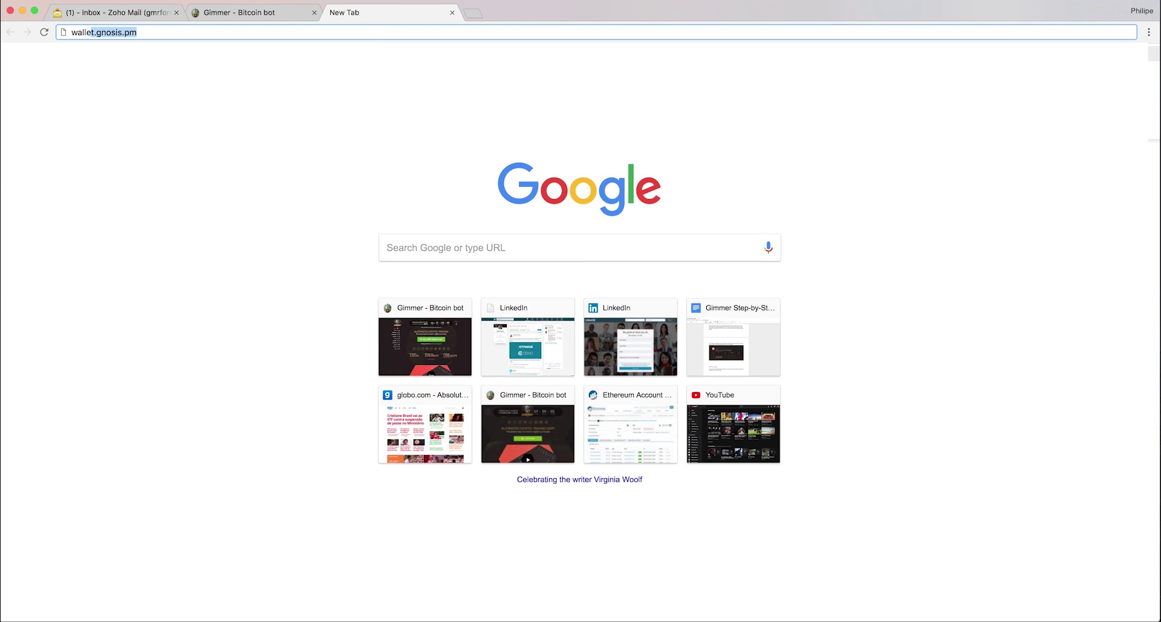
pyautogui.press('super+a')
pyautogui.write('metamask.io')
pyautogui.press('Return')
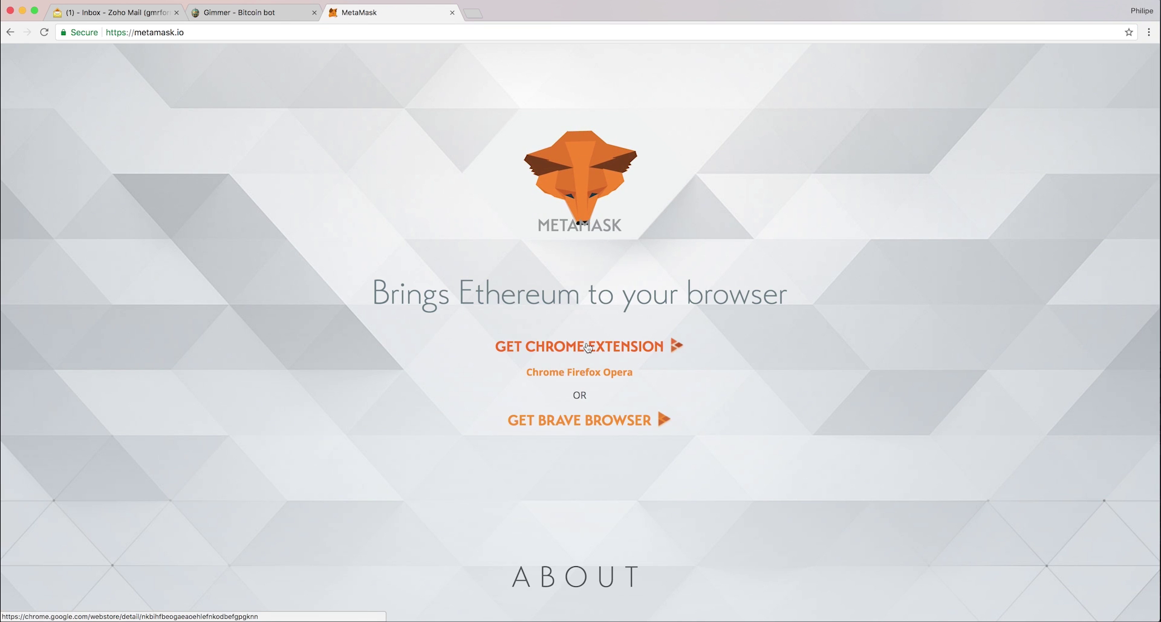
pyautogui.click(588, 347)
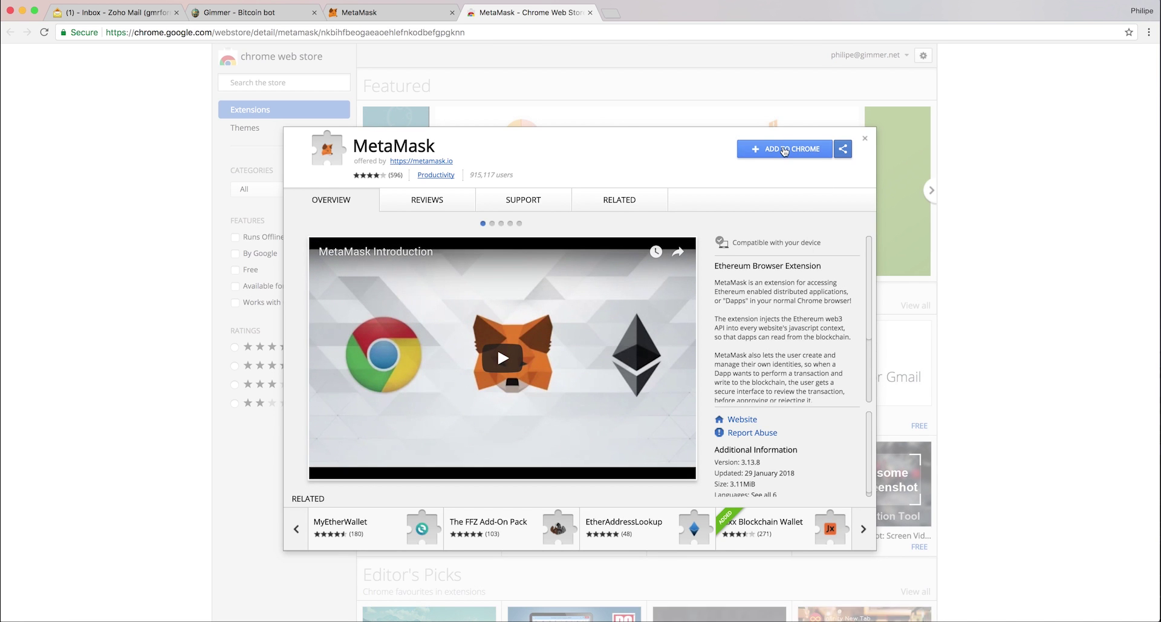
pyautogui.click(783, 150)
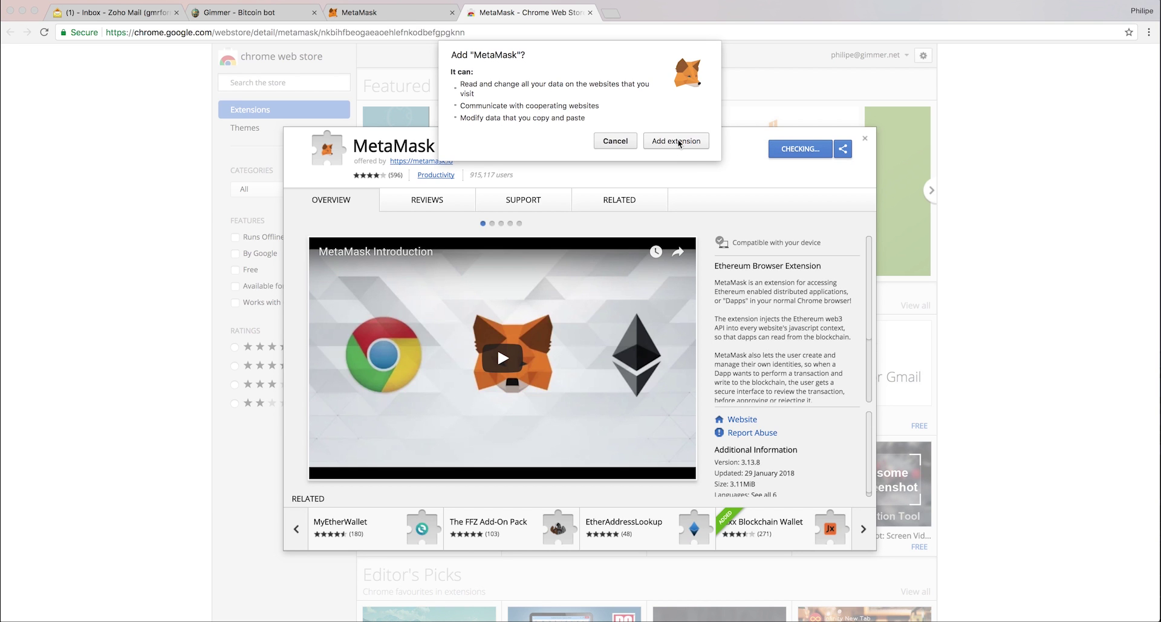
pyautogui.click(678, 141)
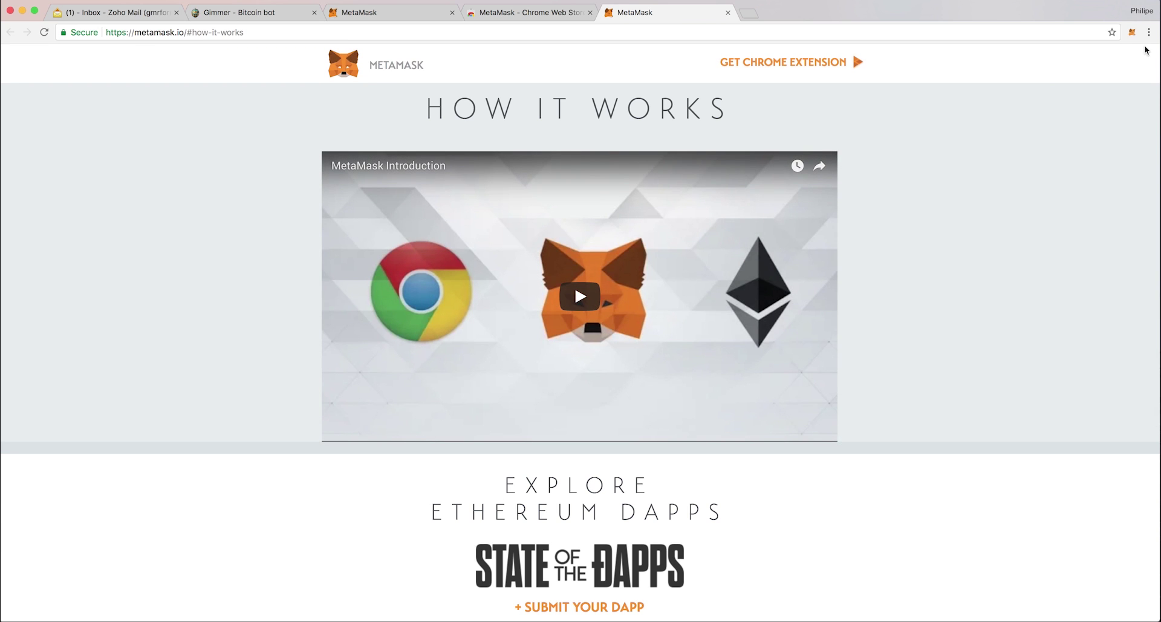
# Open MetaMask, accept the privacy notice and terms of use, and create a password-protected vault.
pyautogui.click(1132, 33)
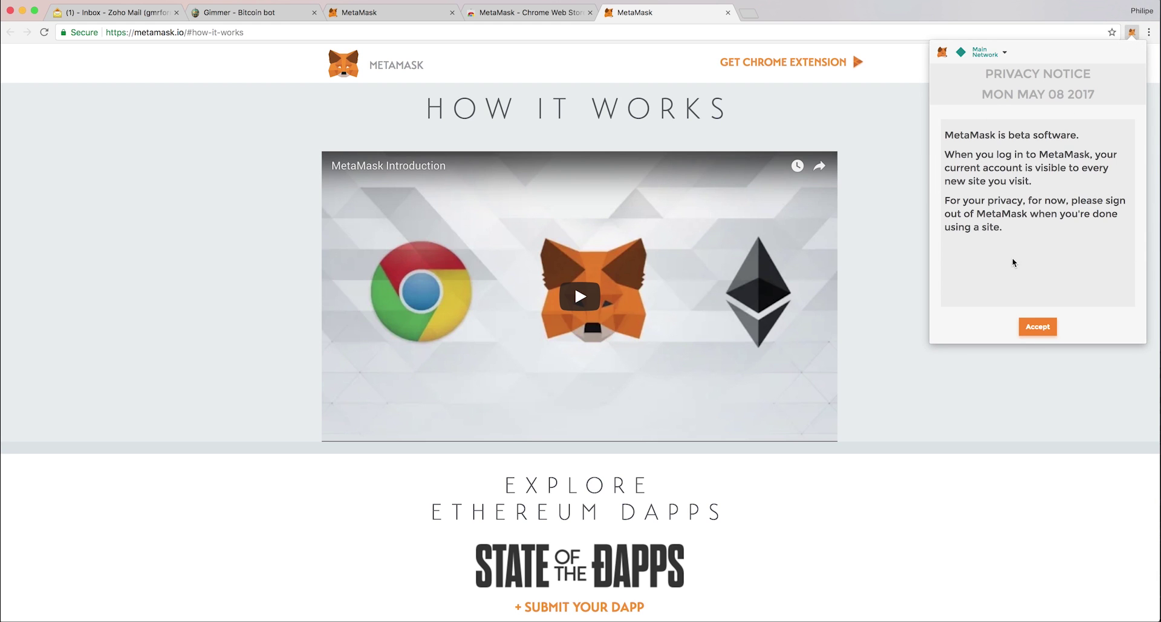
pyautogui.click(1037, 327)
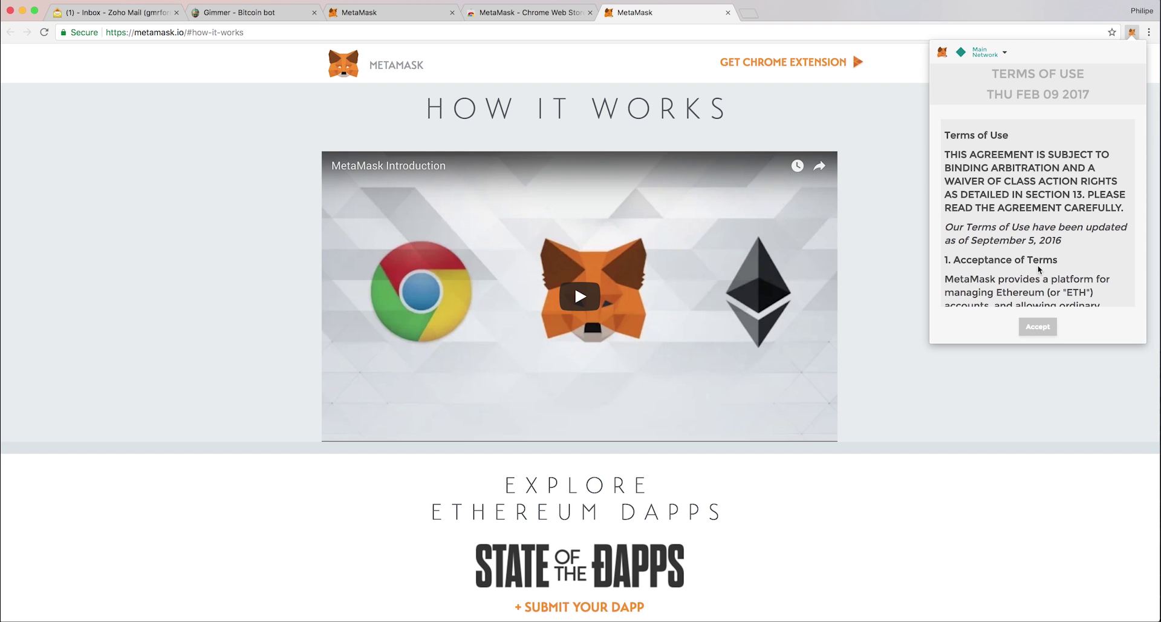
pyautogui.scroll(-20, 1039, 270)
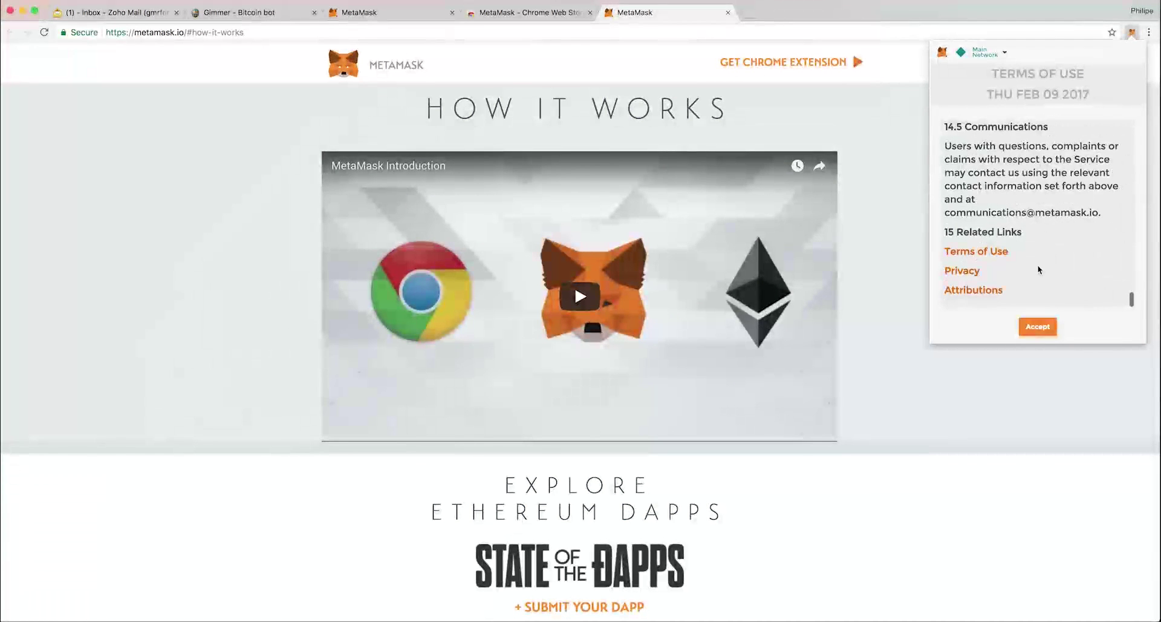
pyautogui.click(1038, 327)
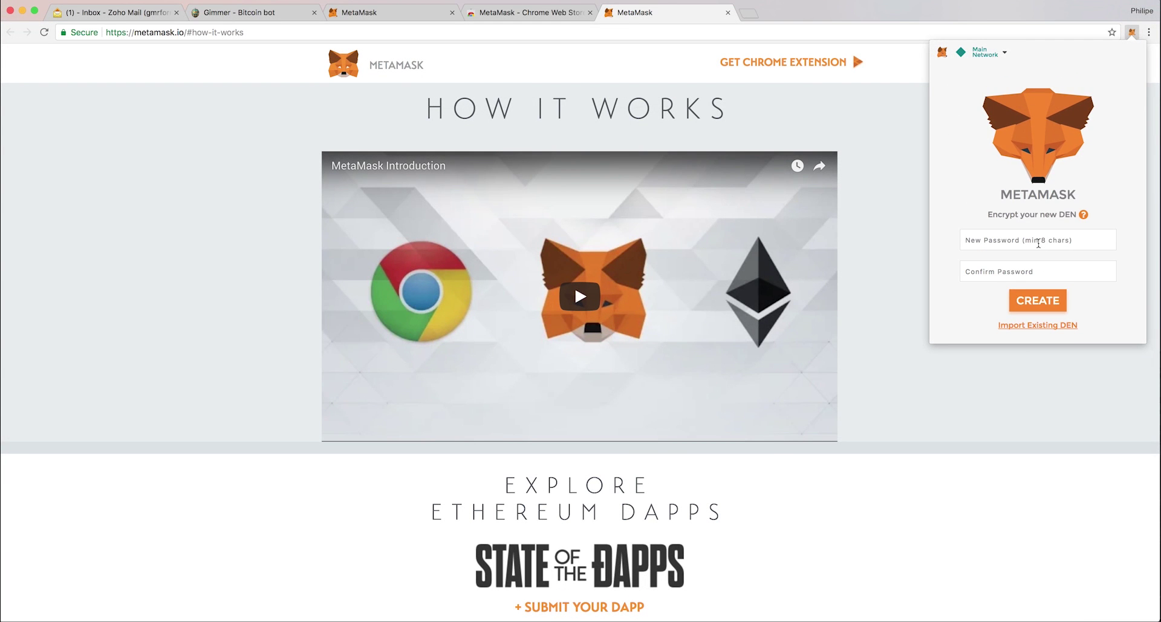
pyautogui.write('*********')
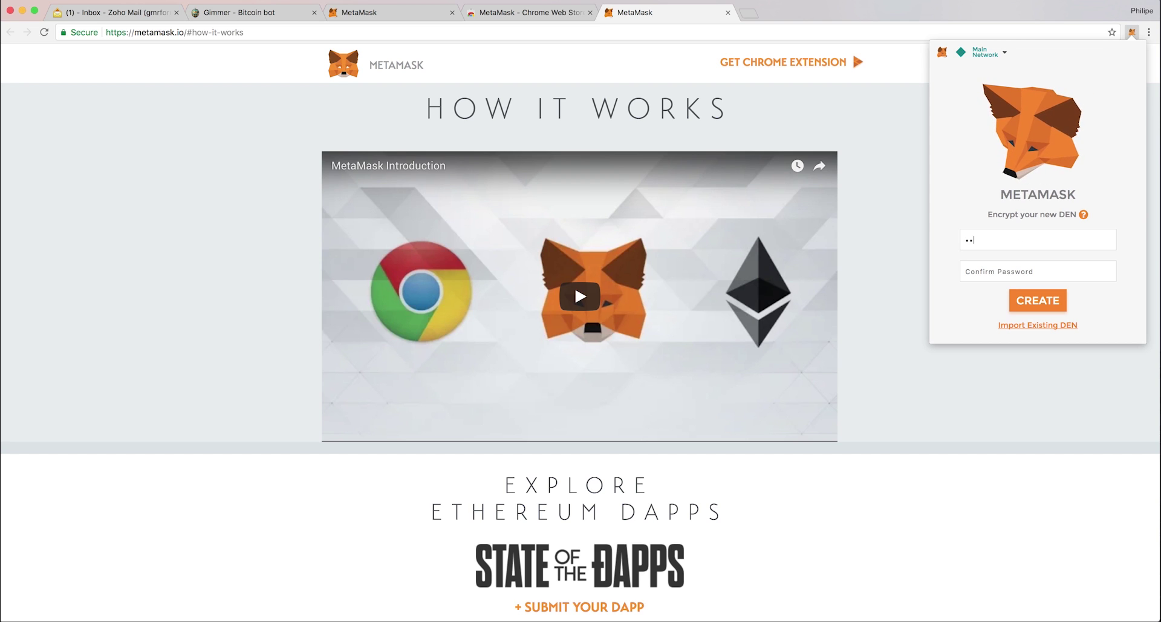
pyautogui.write('**')
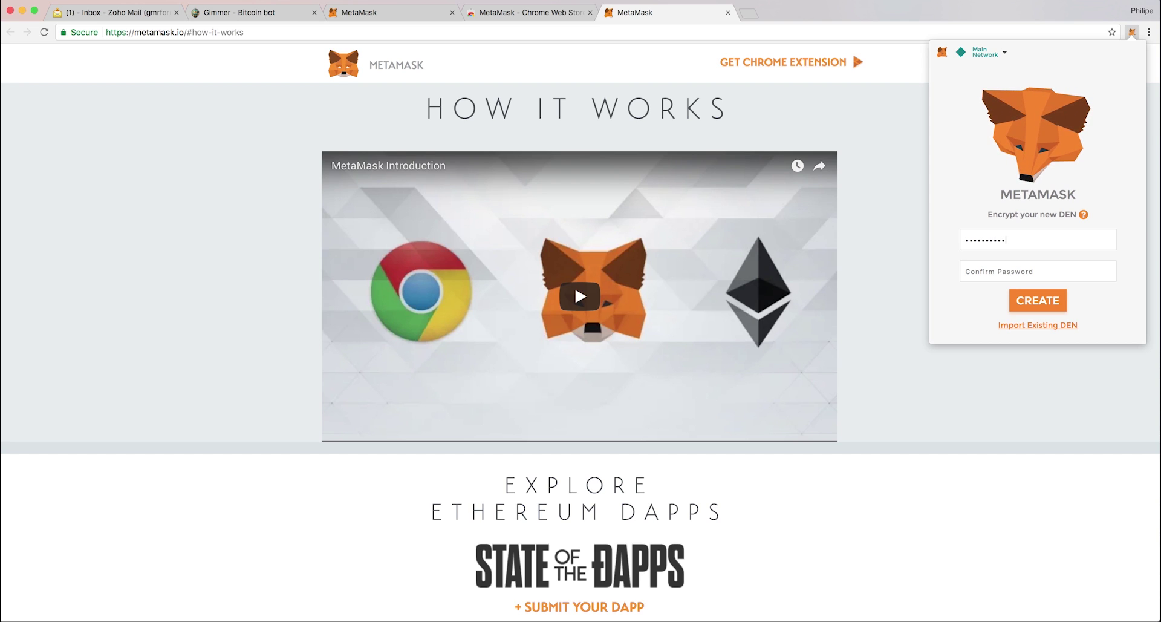
pyautogui.write('******')
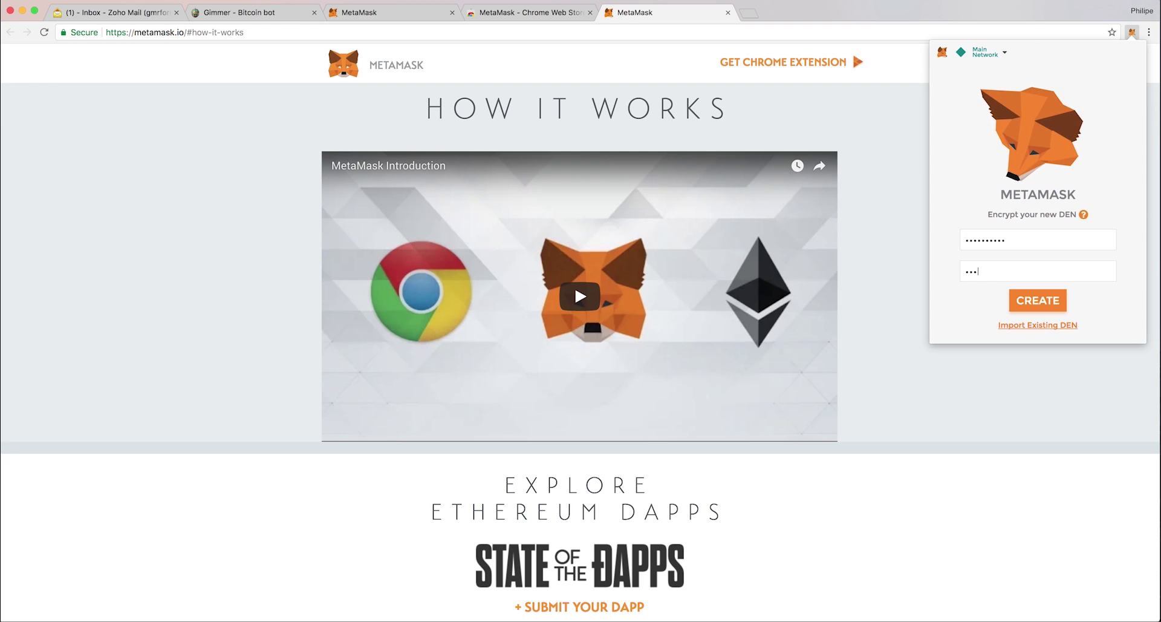
pyautogui.write('*****')
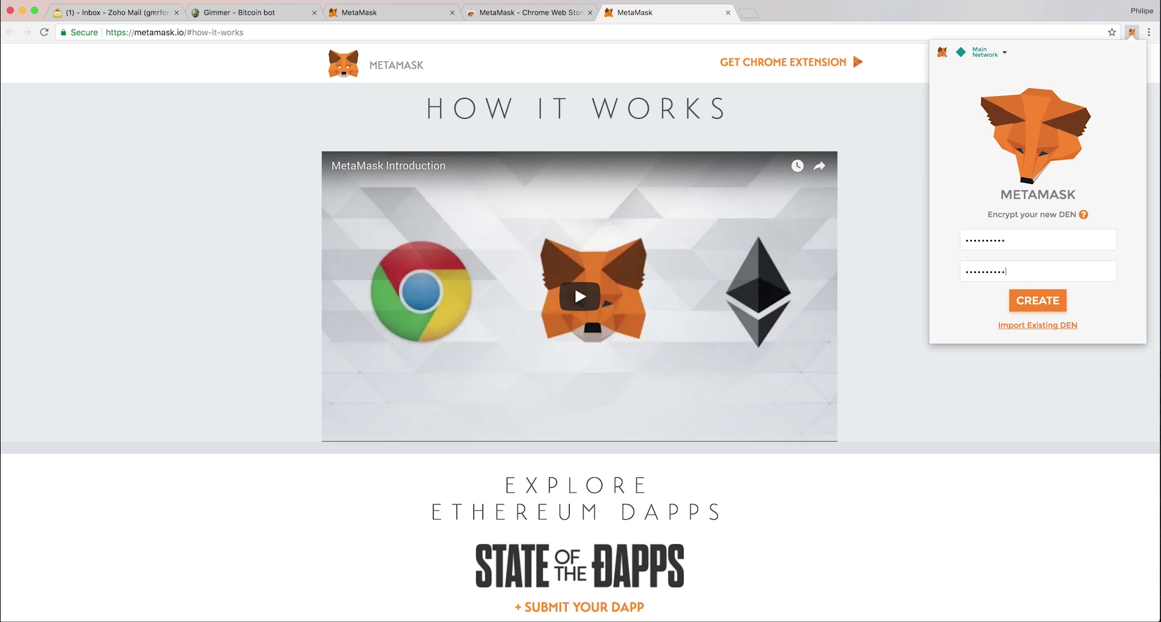
pyautogui.click(1039, 301)
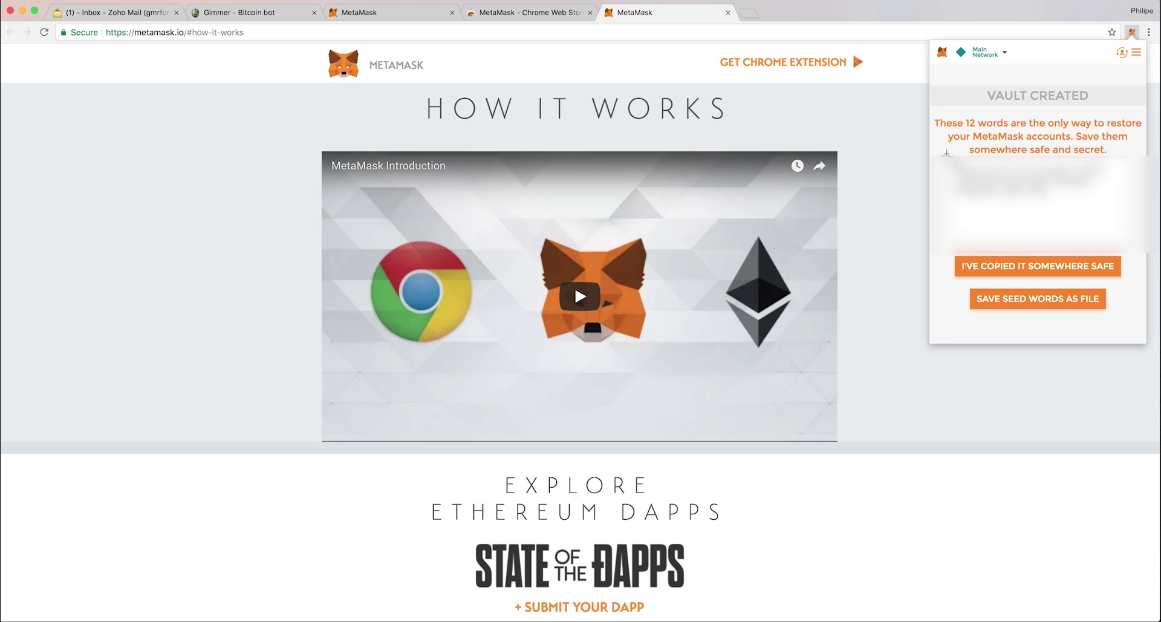
# Copy the 12 seed words and confirm they are saved to open Account 1 with 0 ETH.
pyautogui.moveTo(946, 152)
pyautogui.mouseDown()
pyautogui.moveTo(1110, 233)
pyautogui.moveTo(1126, 225)
pyautogui.moveTo(1114, 237)
pyautogui.mouseUp()
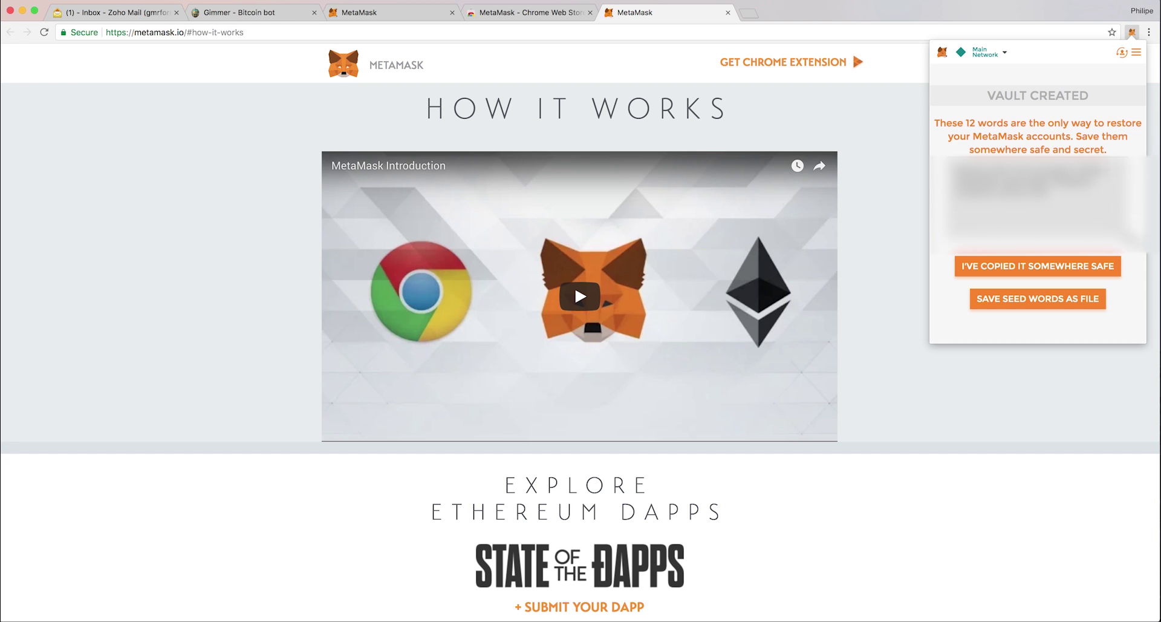
pyautogui.click(1114, 237)
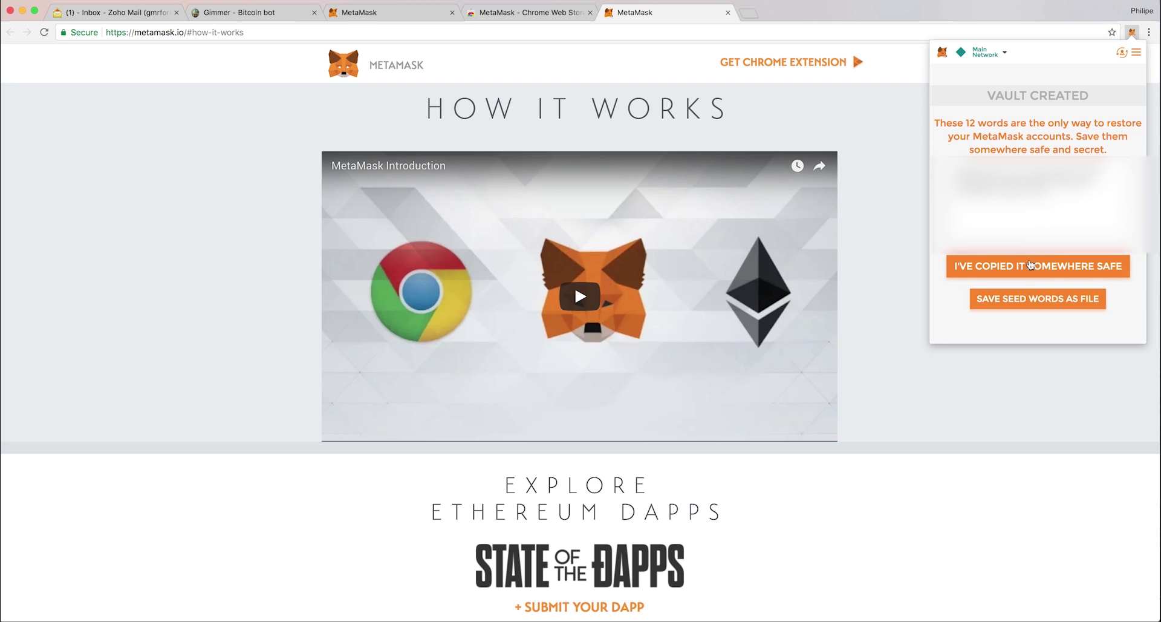
pyautogui.click(1030, 267)
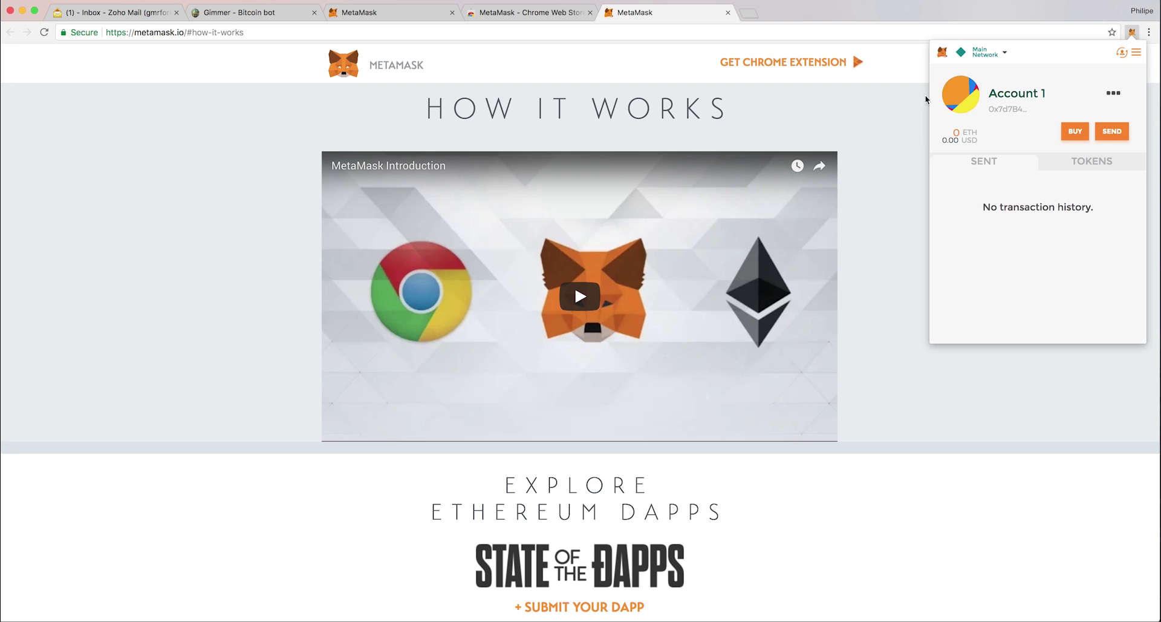
pyautogui.moveTo(956, 141)
# Copy Account 1's address to the clipboard from the account options menu.
pyautogui.click(883, 196)
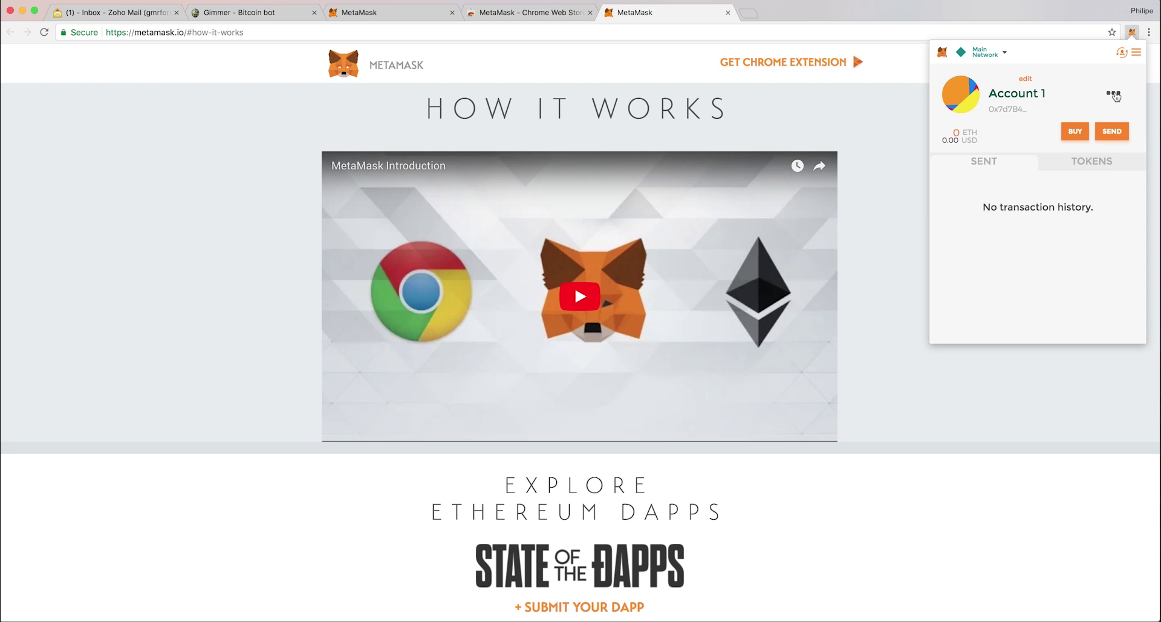
pyautogui.click(1116, 97)
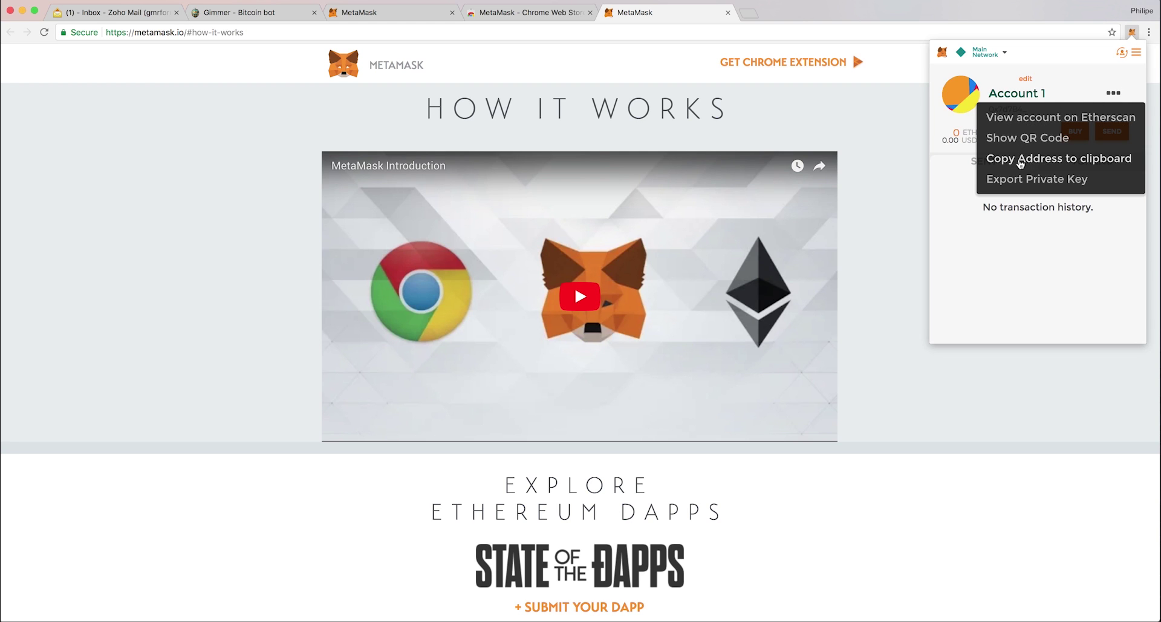
pyautogui.click(1052, 159)
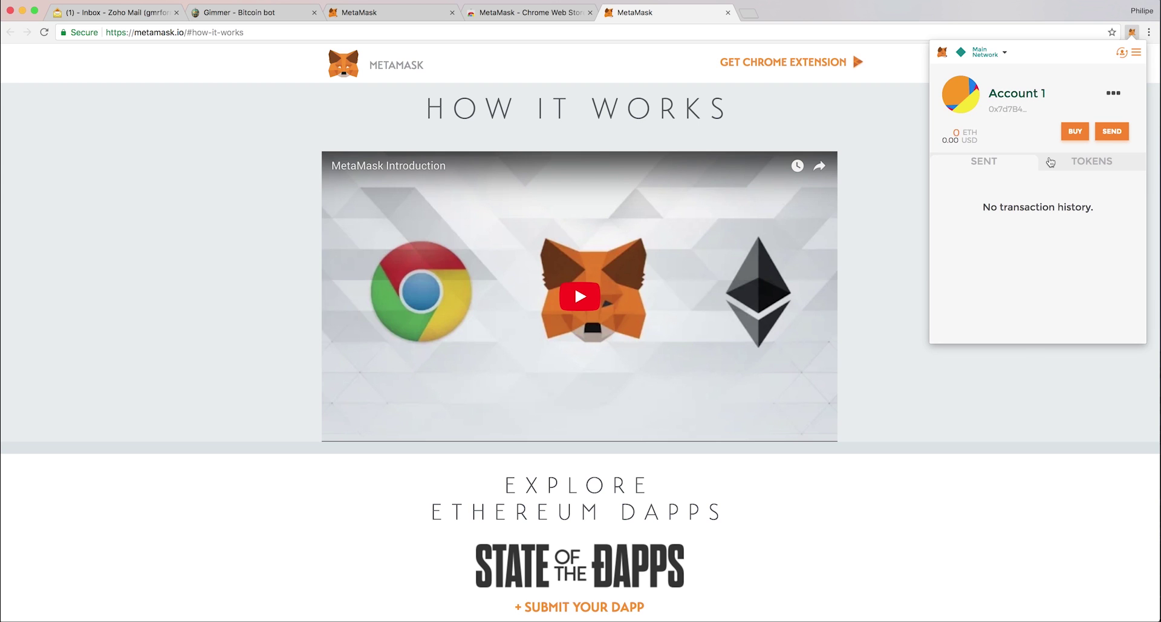
pyautogui.click(1023, 390)
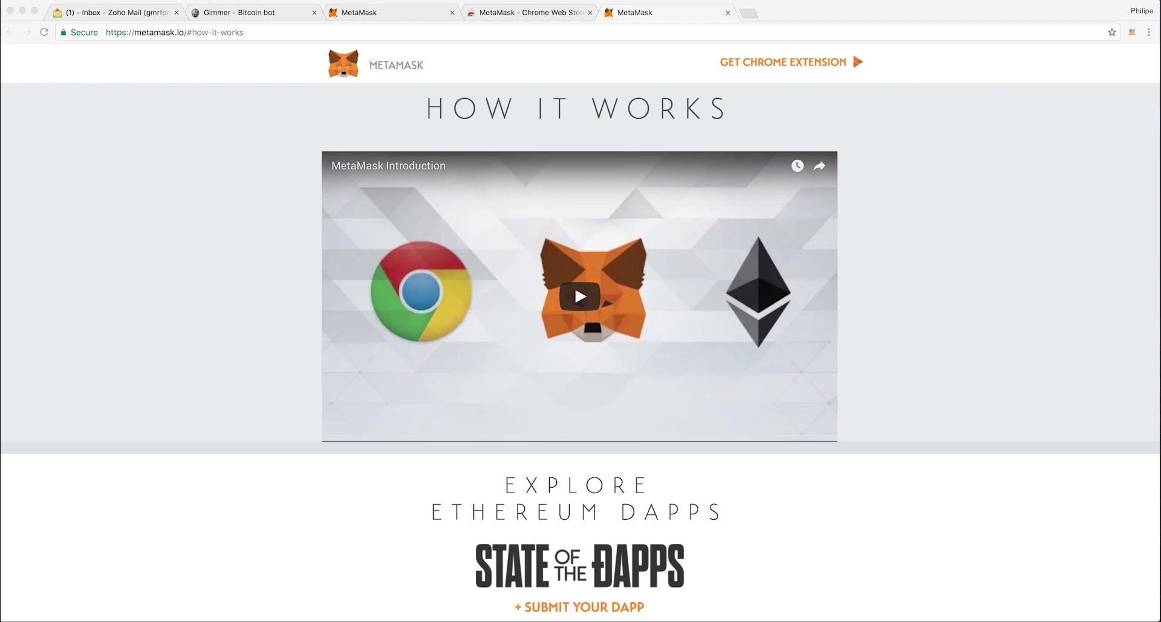
# Reopen MetaMask and check the exact Account 1 balance reads 0.080000 ETH.
pyautogui.click(1132, 32)
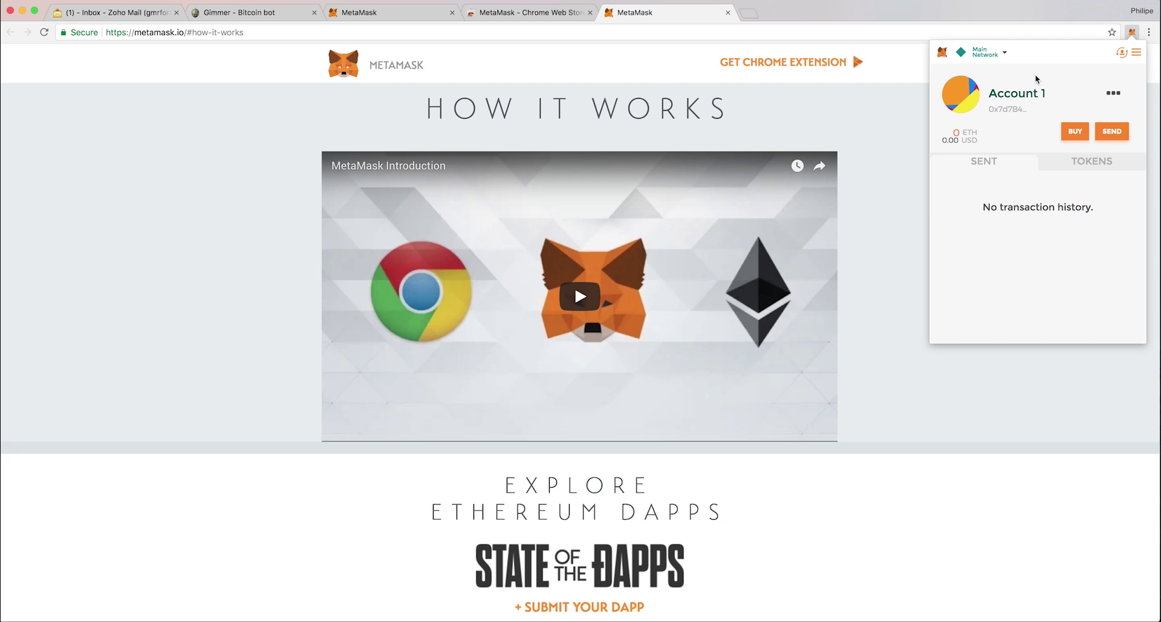
pyautogui.moveTo(1063, 95)
pyautogui.click(1133, 33)
pyautogui.click(1133, 34)
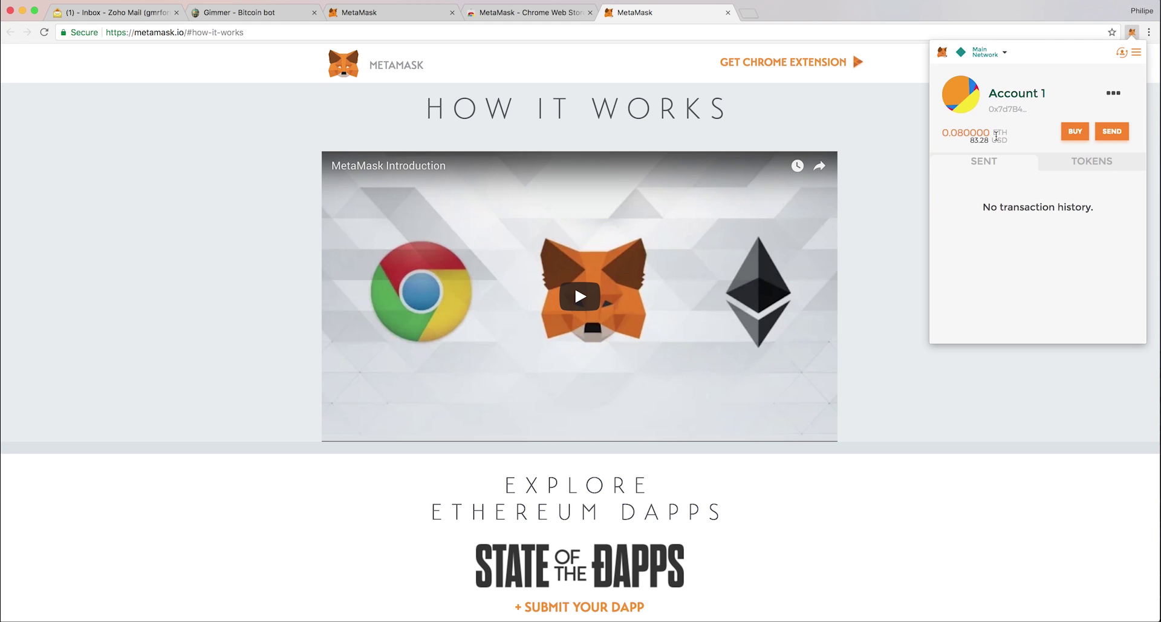
pyautogui.moveTo(973, 132); pyautogui.dragTo(941, 132)
pyautogui.click(973, 130)
# On the Gimmer dashboard, answer 'Yes, I have an ERC 20 wallet' and select the address field.
pyautogui.press('super+2')
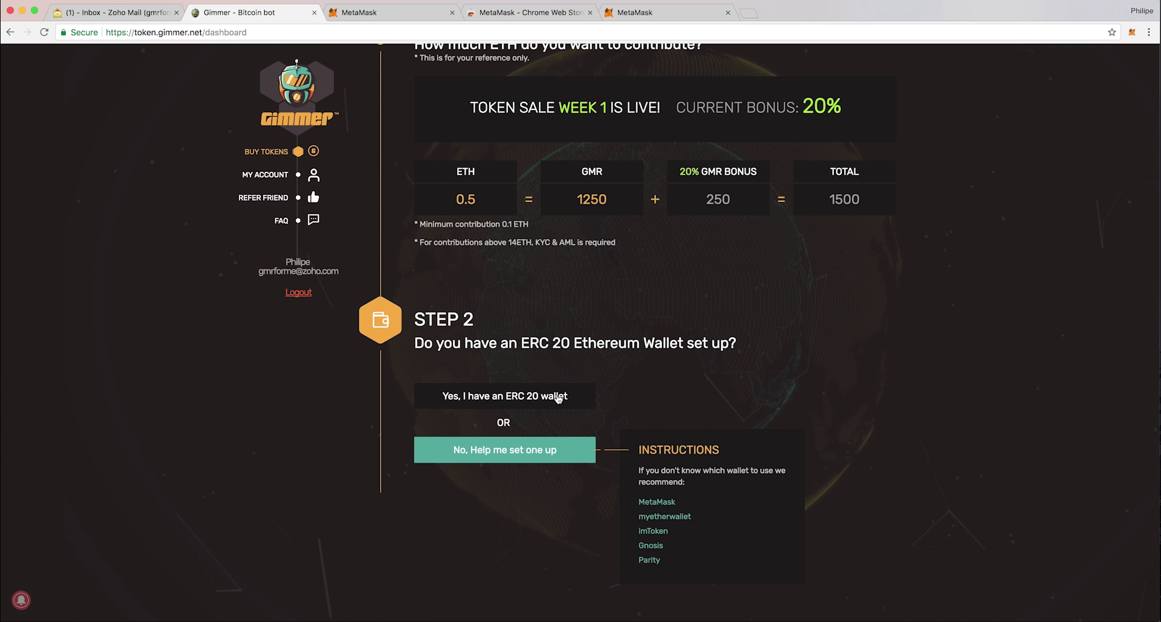
pyautogui.click(487, 399)
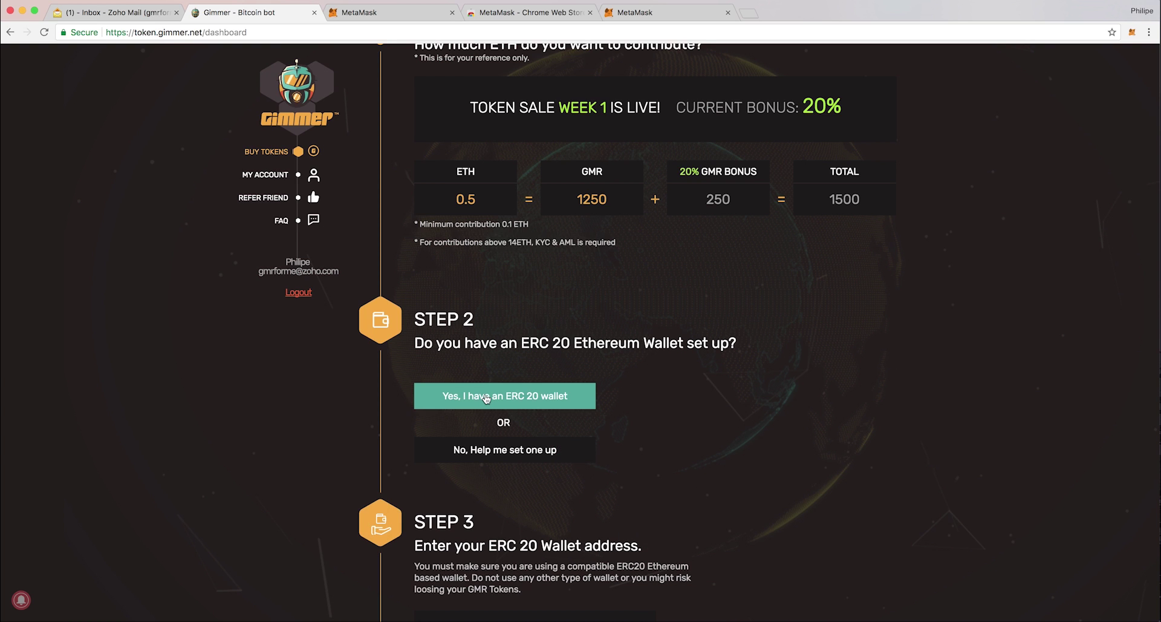
pyautogui.scroll(-5, 688, 406)
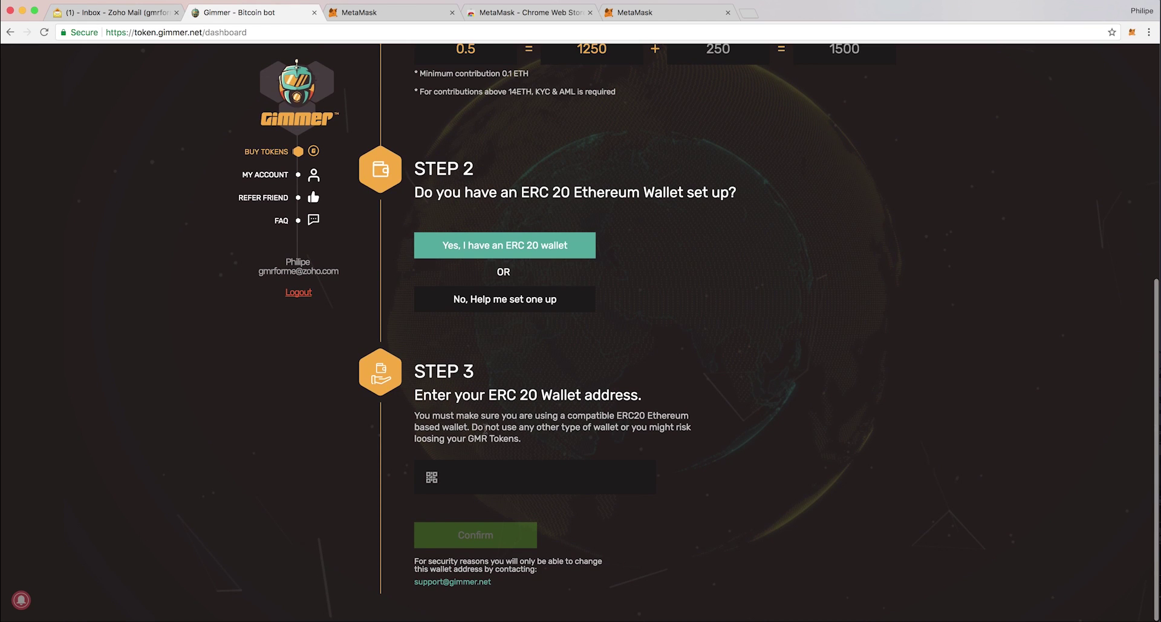
pyautogui.click(473, 471)
# Paste the MetaMask account address into the wallet field and confirm it.
pyautogui.click(1133, 32)
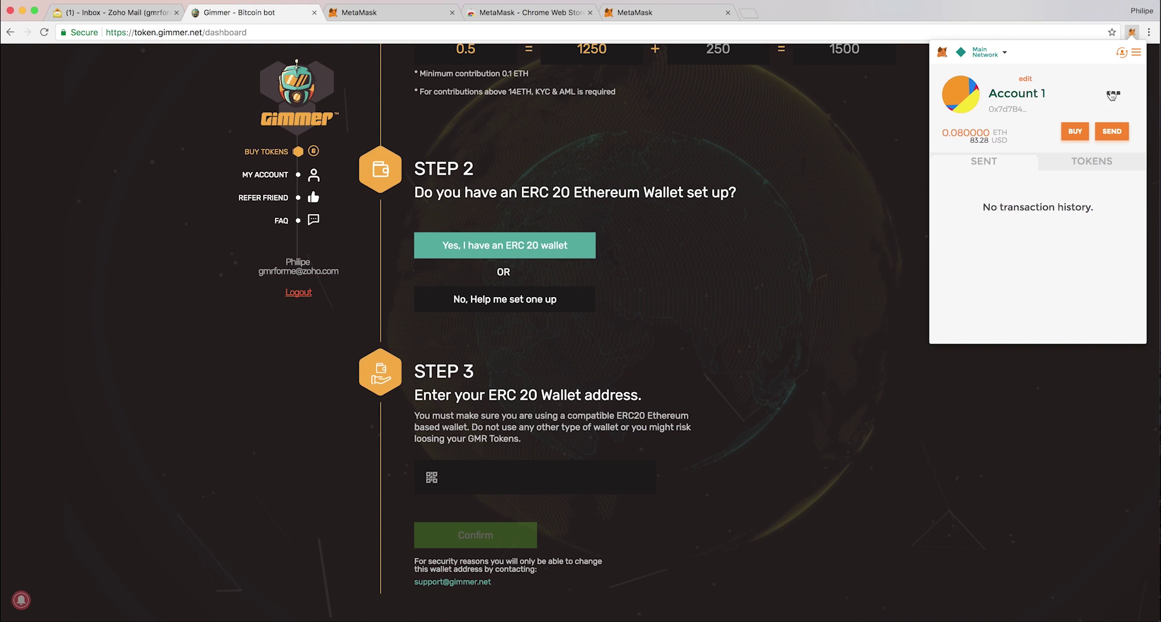
pyautogui.click(1113, 94)
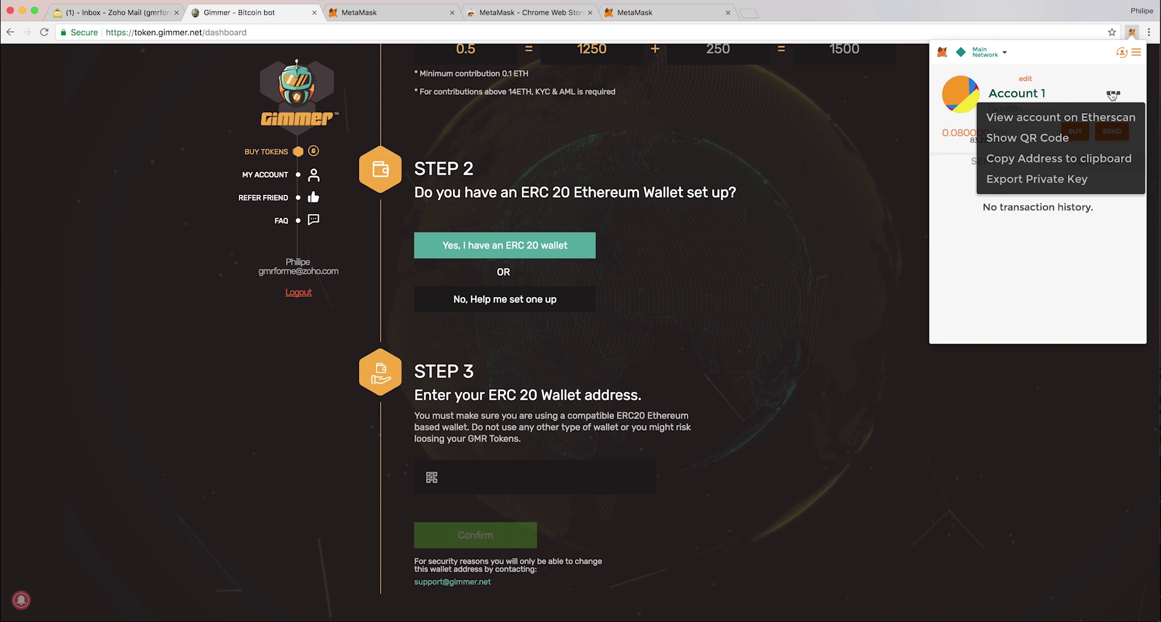
pyautogui.click(1032, 161)
pyautogui.click(489, 481)
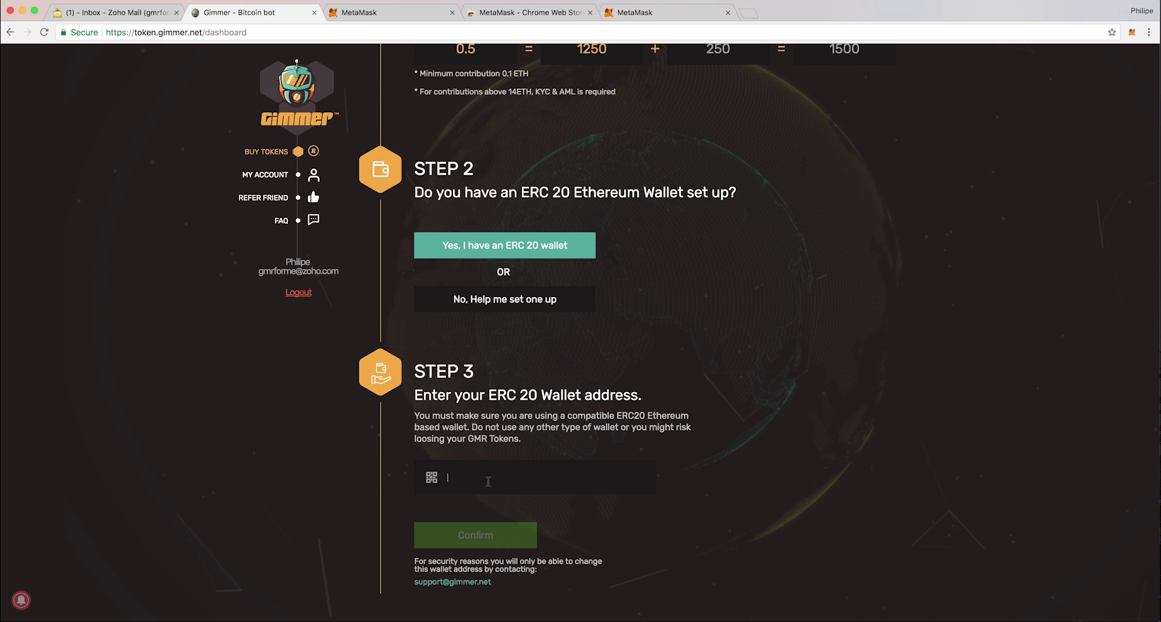
pyautogui.press('super+v')
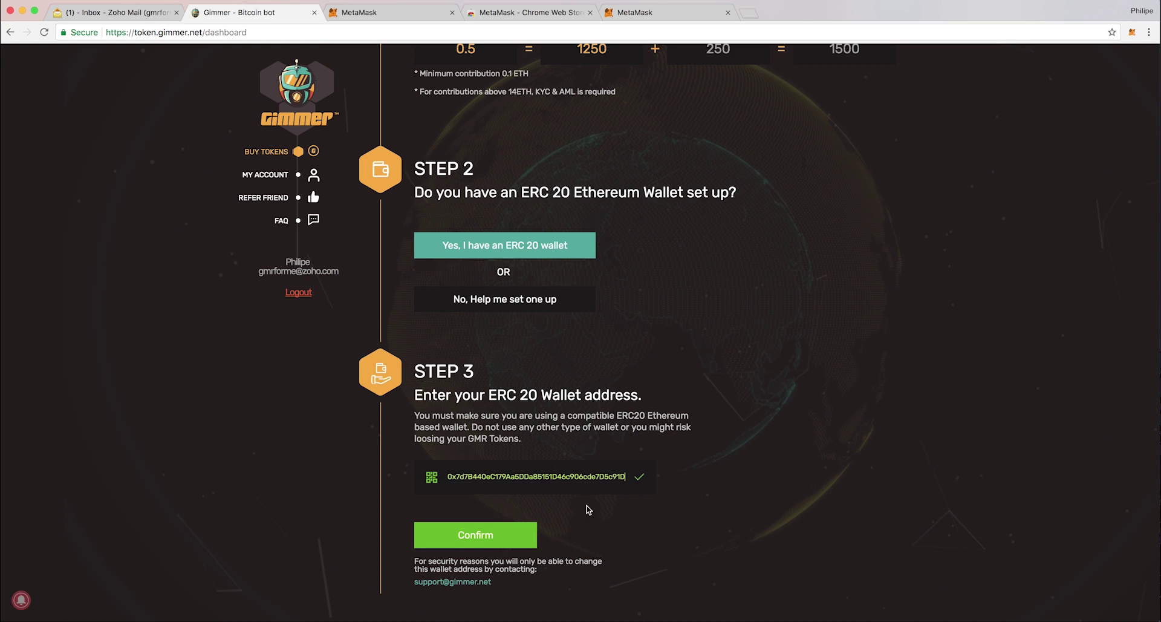
pyautogui.click(468, 543)
# Copy Gimmer's contract address and submit a 0.4 ETH transfer to it from MetaMask.
pyautogui.scroll(-3, 578, 511)
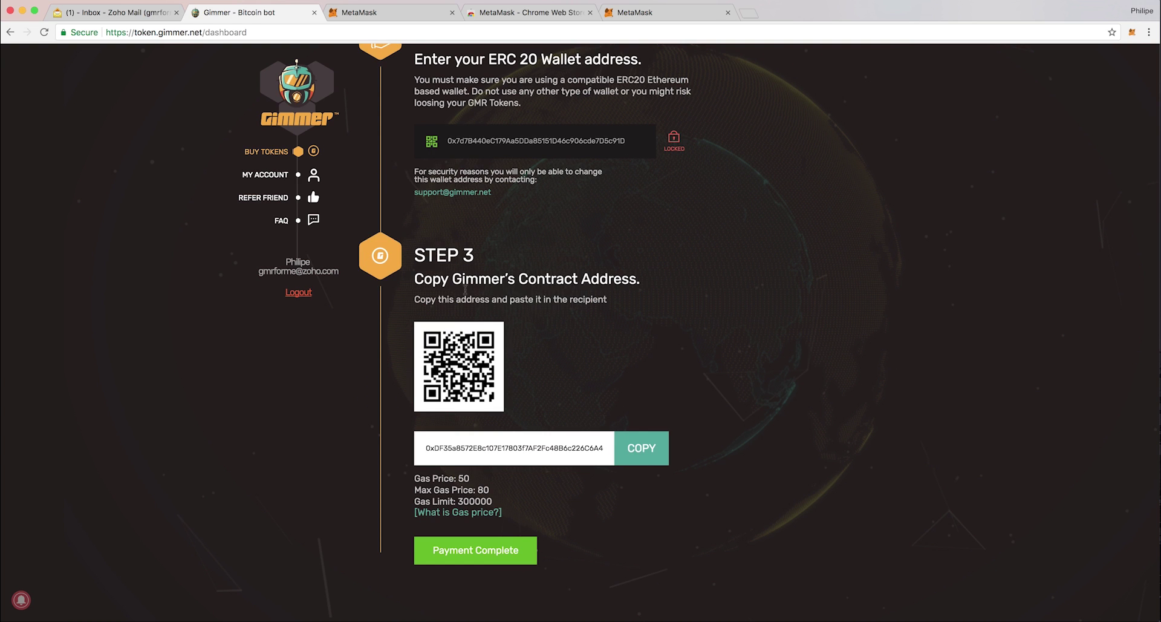
pyautogui.click(643, 452)
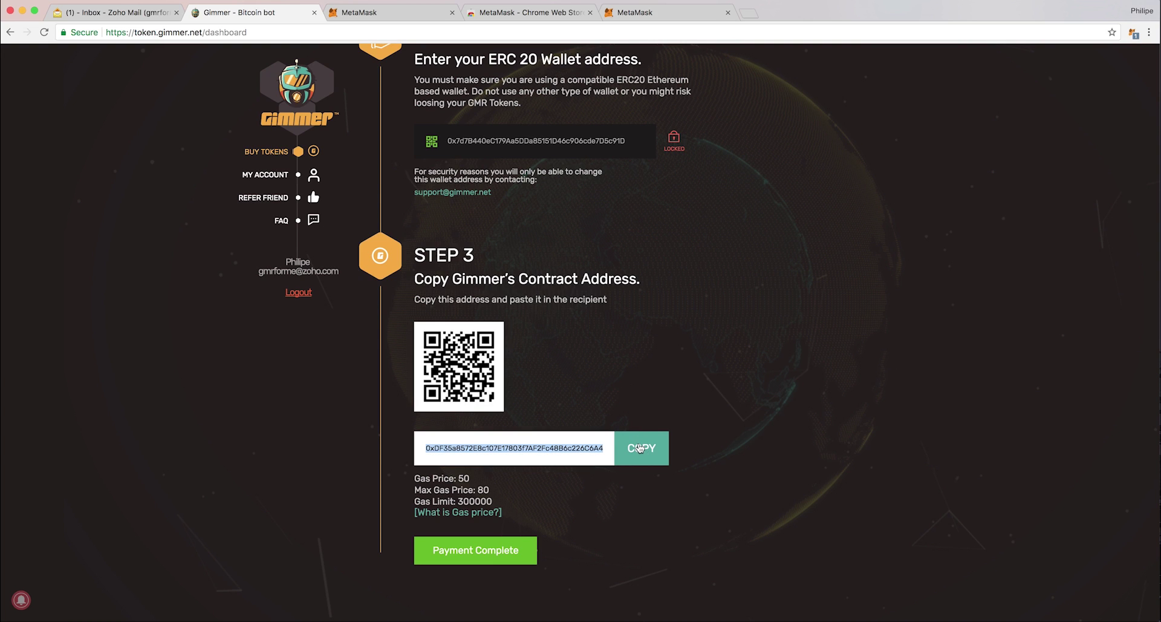
pyautogui.click(1134, 34)
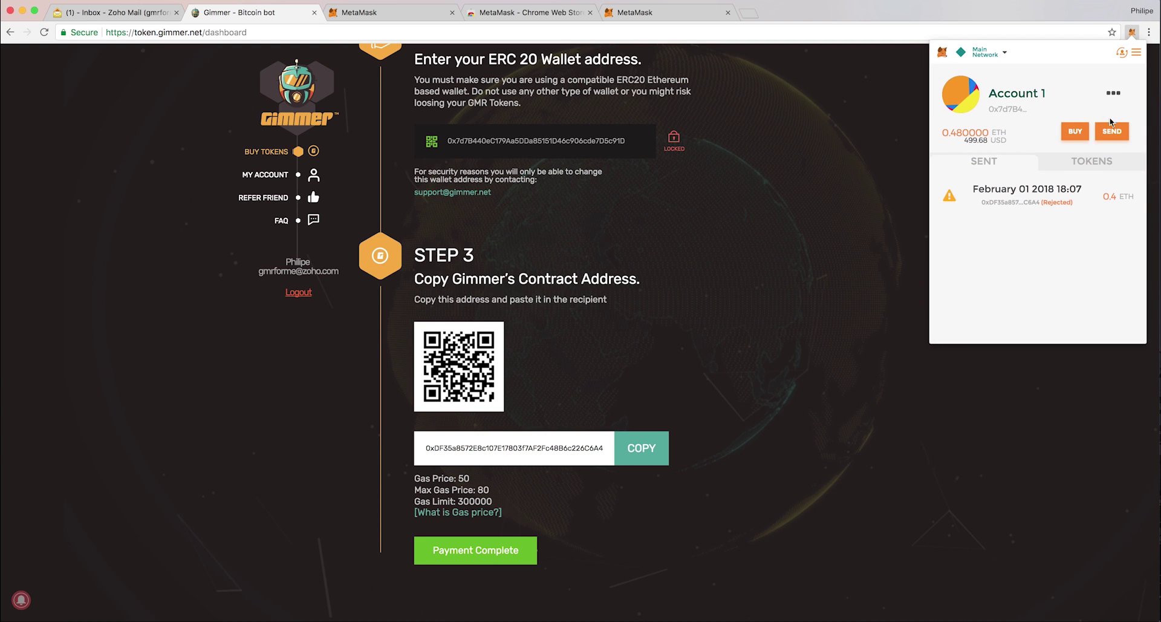
pyautogui.click(1112, 130)
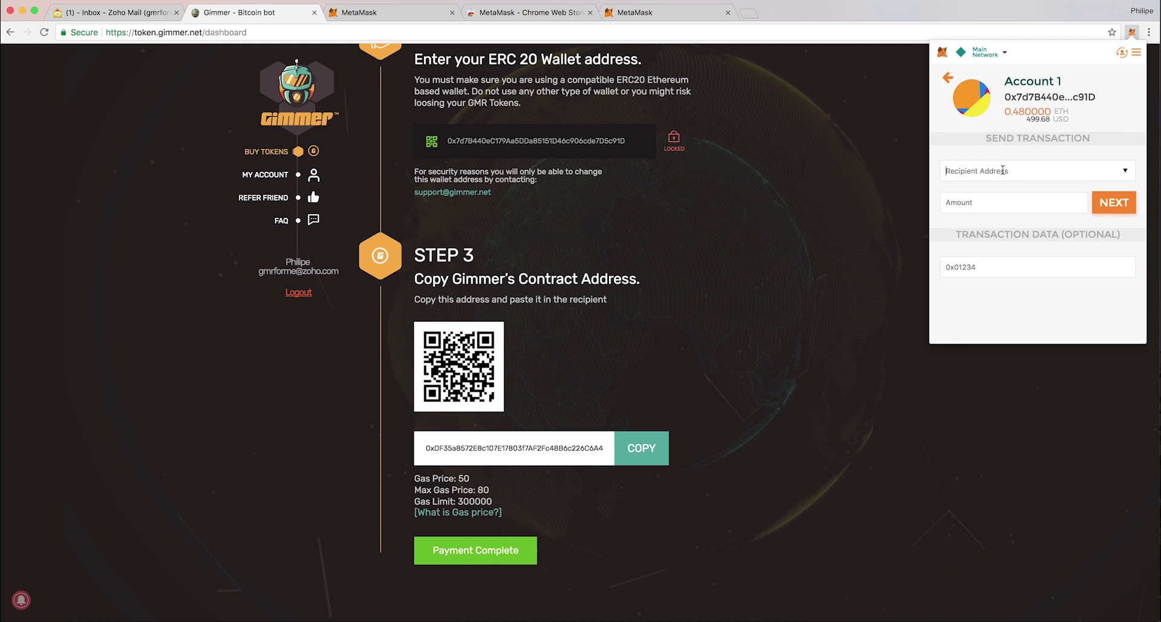
pyautogui.press('super+v')
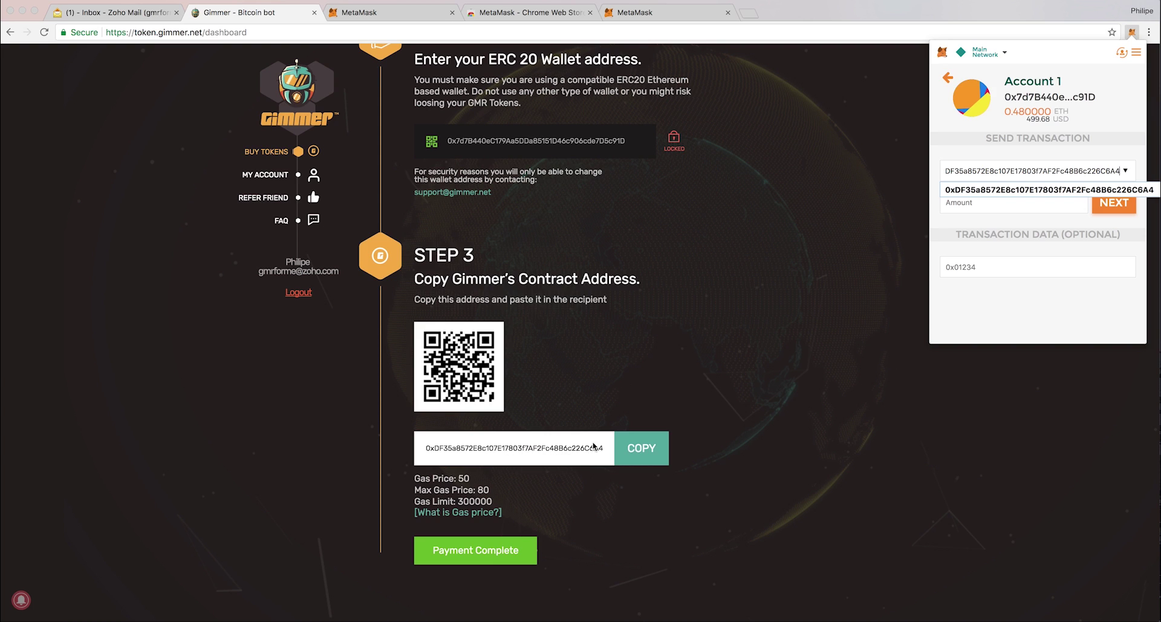
pyautogui.click(980, 204)
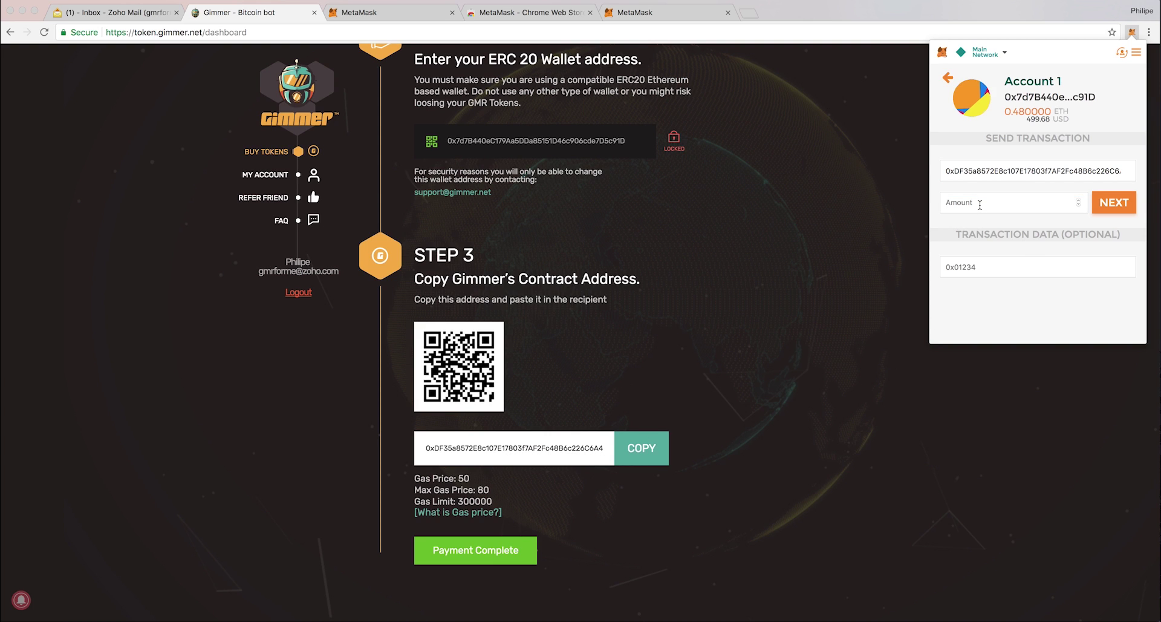
pyautogui.write('0.4')
pyautogui.click(1105, 202)
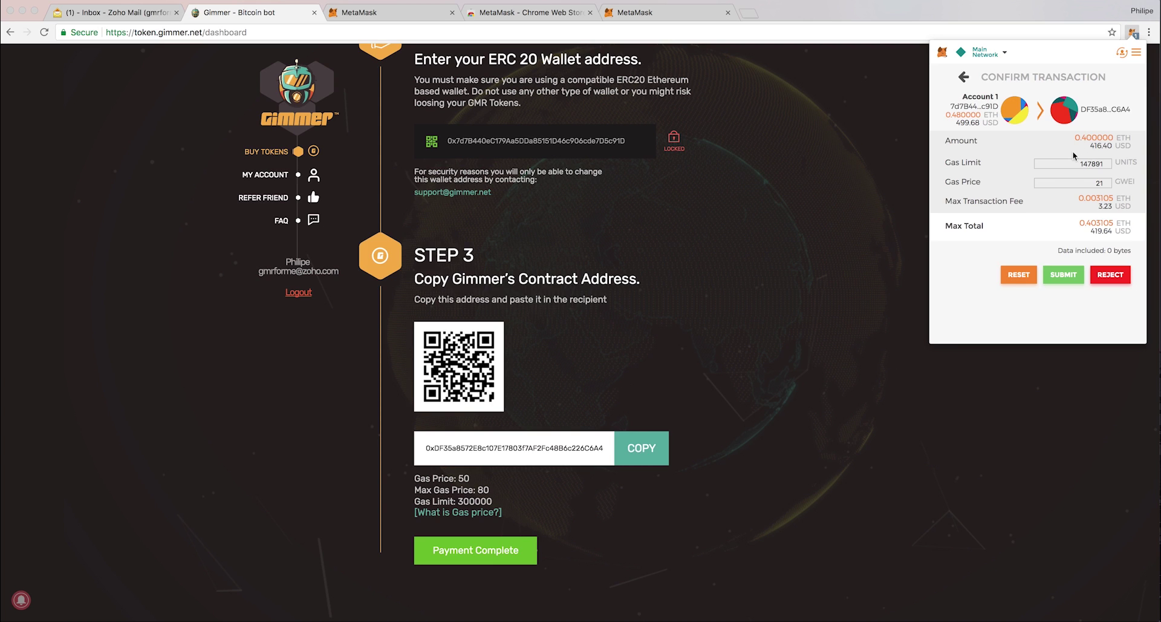
pyautogui.click(1063, 275)
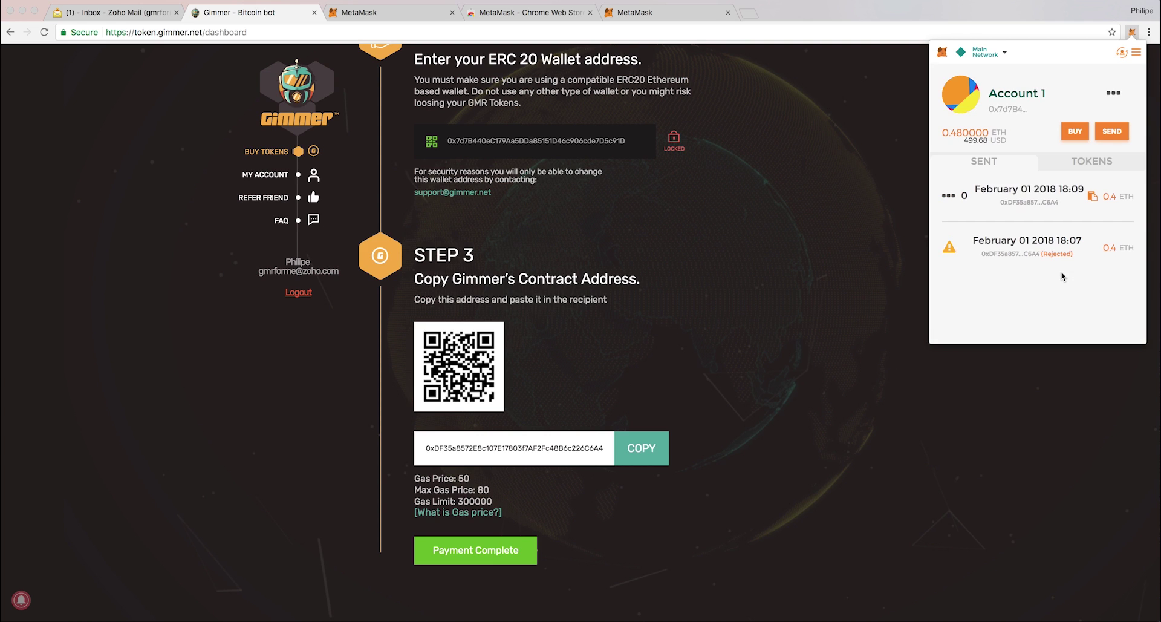
# Mark the payment complete and check the balance shows 1200.0000 GMR for 0.4000 ETH.
pyautogui.moveTo(1039, 191)
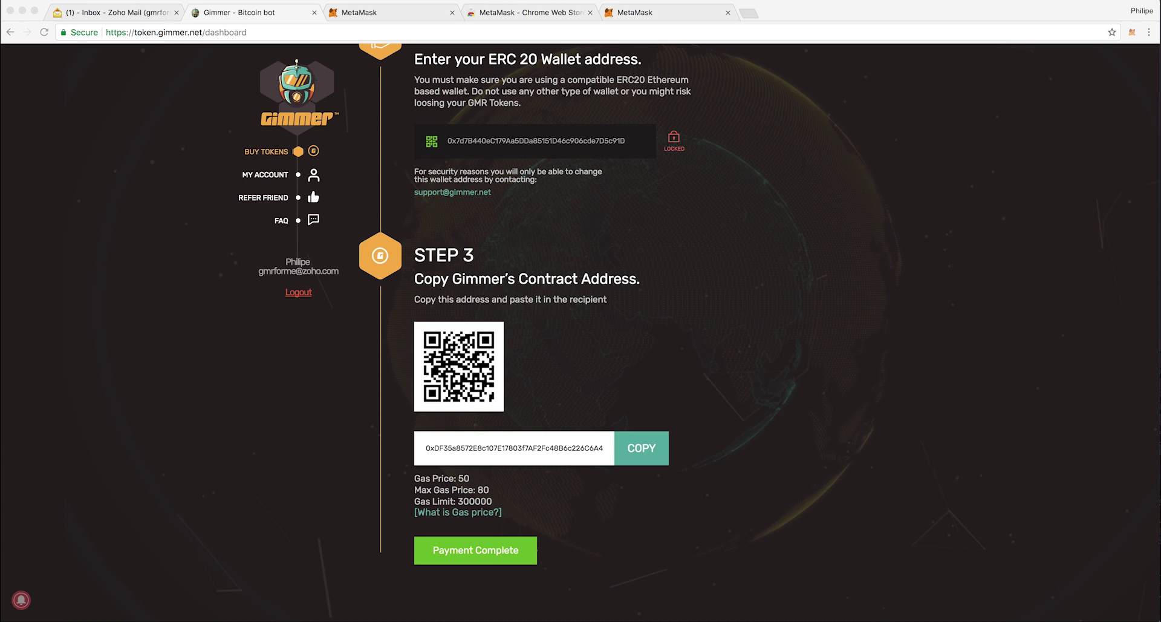
pyautogui.click(477, 555)
pyautogui.click(477, 555)
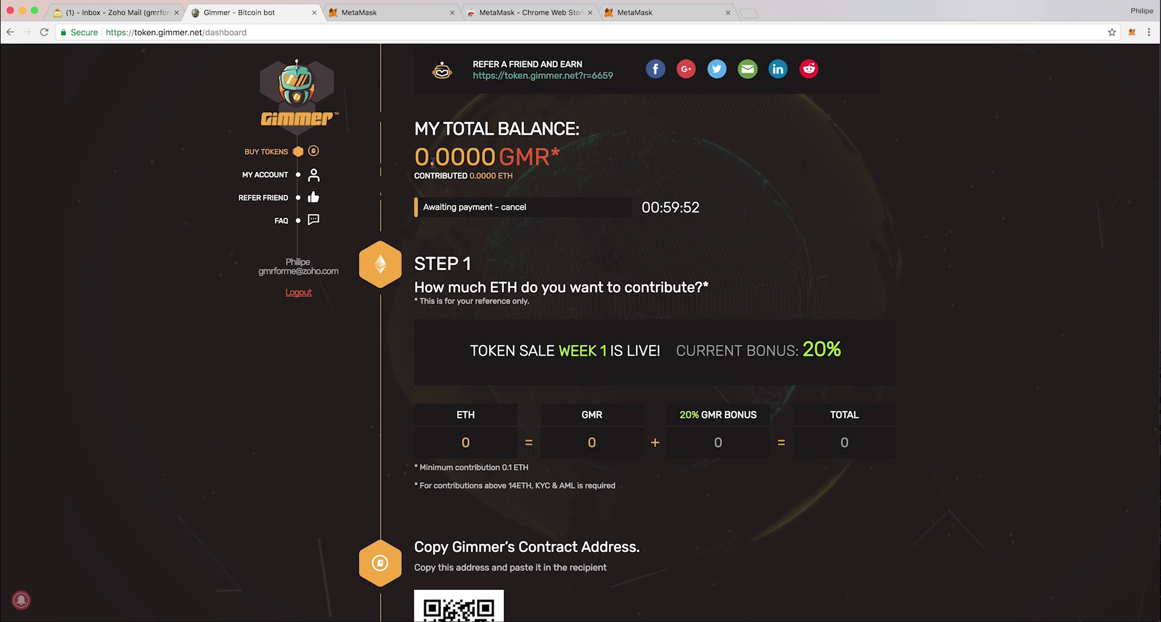
pyautogui.moveTo(412, 157); pyautogui.dragTo(435, 156)
pyautogui.click(416, 155)
pyautogui.scroll(-6, 628, 261)
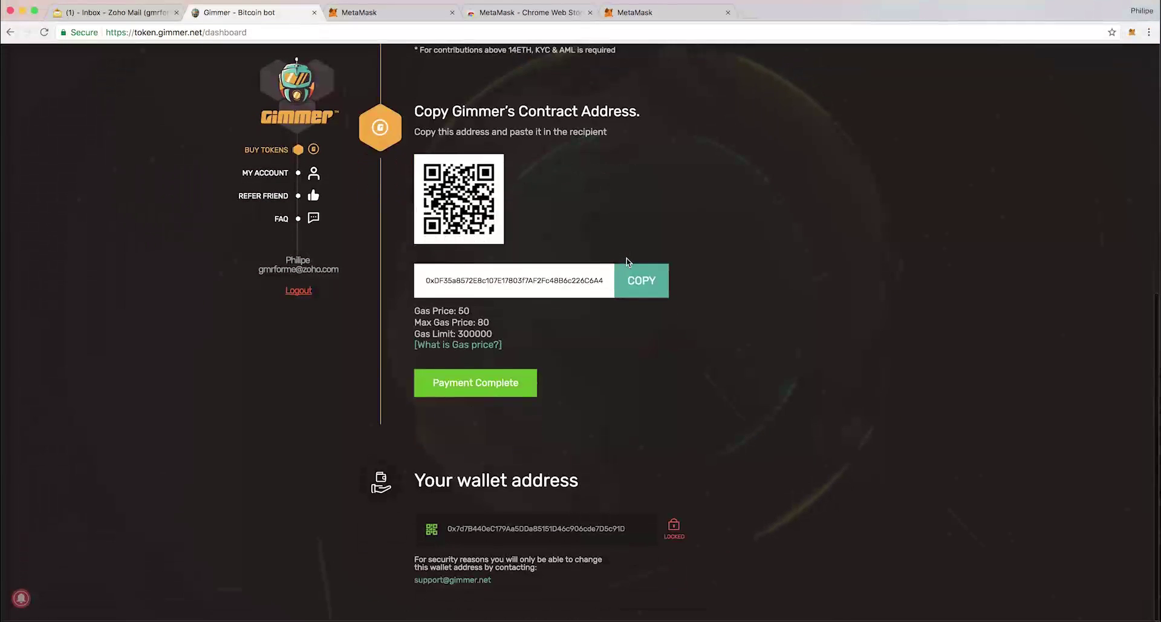
pyautogui.scroll(7, 628, 261)
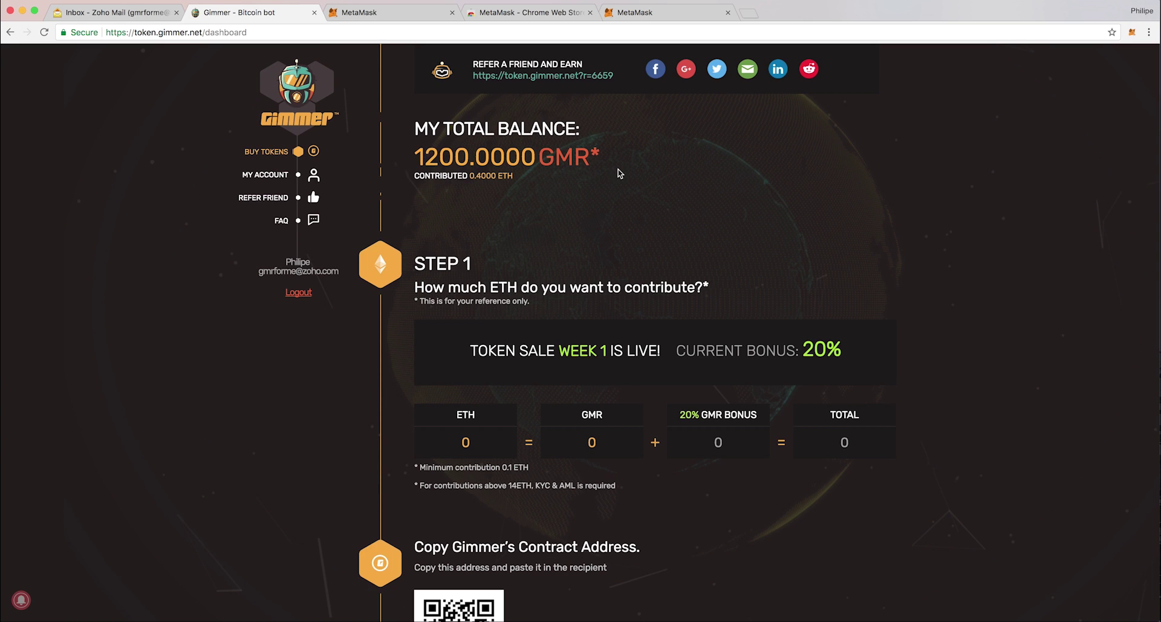
# Check the 1200 GMR balance and the Confirmed 0.4 ETH history entry, then close the extra MetaMask tab.
pyautogui.moveTo(416, 159); pyautogui.dragTo(457, 155)
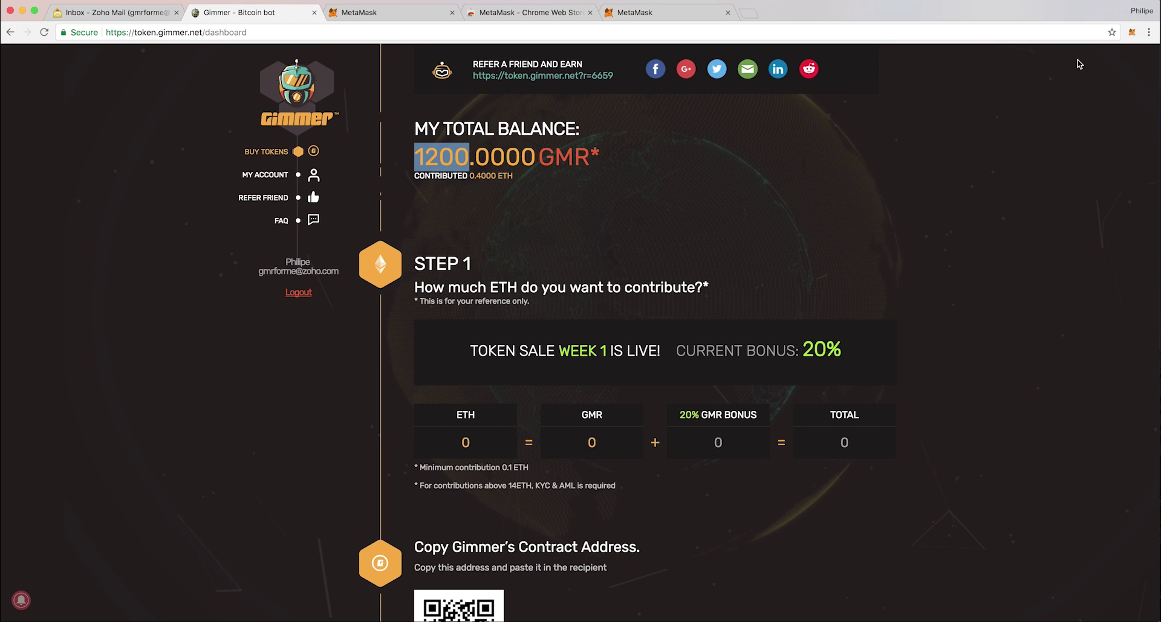
pyautogui.click(864, 149)
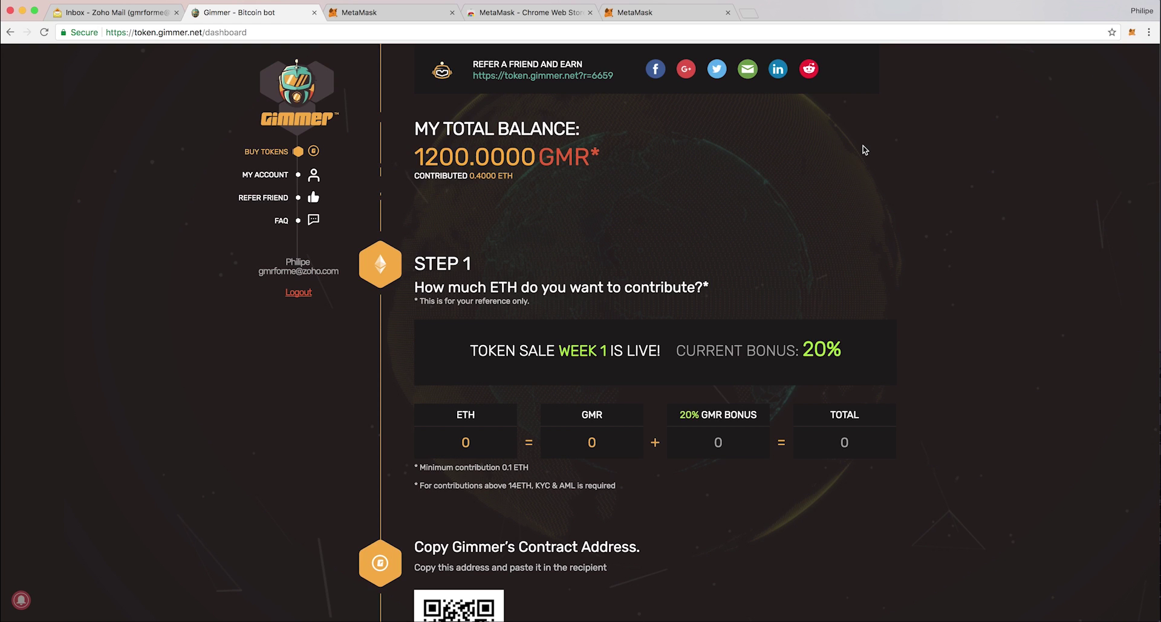
pyautogui.scroll(-15, 604, 363)
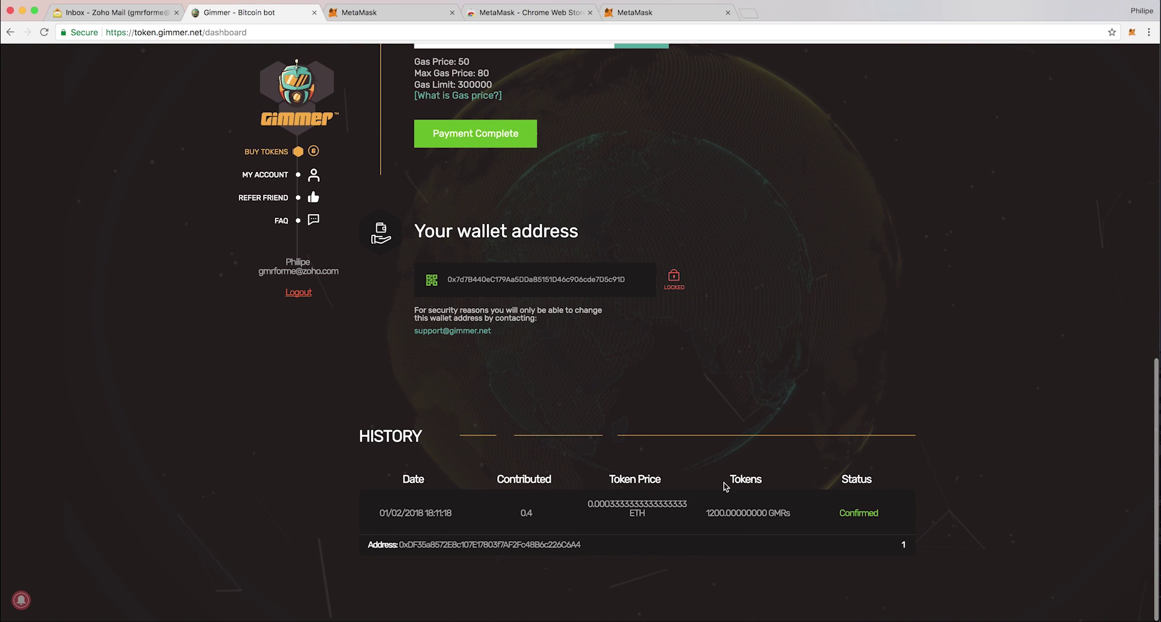
pyautogui.moveTo(706, 512); pyautogui.dragTo(759, 513)
pyautogui.doubleClick(859, 512)
pyautogui.scroll(15, 726, 288)
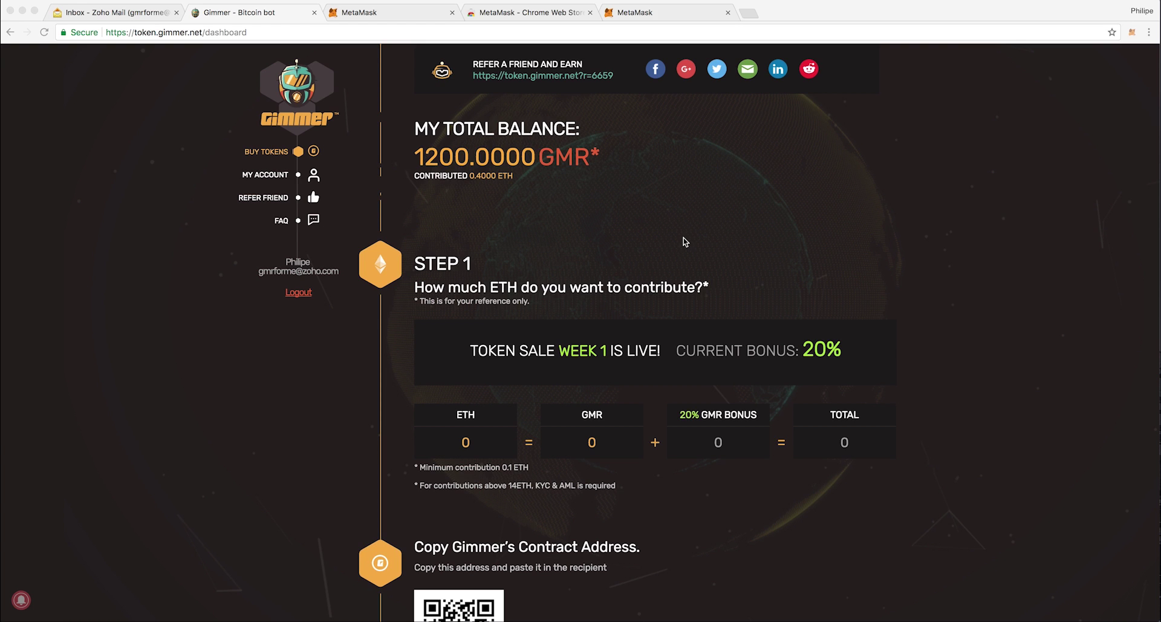
pyautogui.click(727, 12)
# Close the leftover MetaMask and Web Store tabs and go to etherscan.io.
pyautogui.click(567, 13)
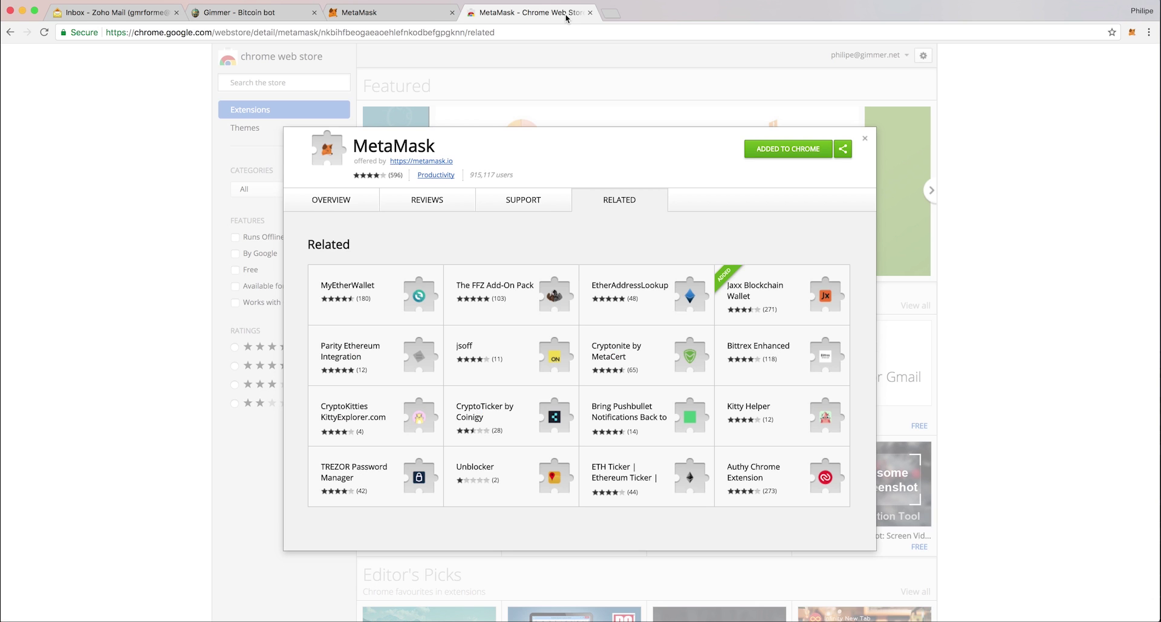
pyautogui.click(590, 12)
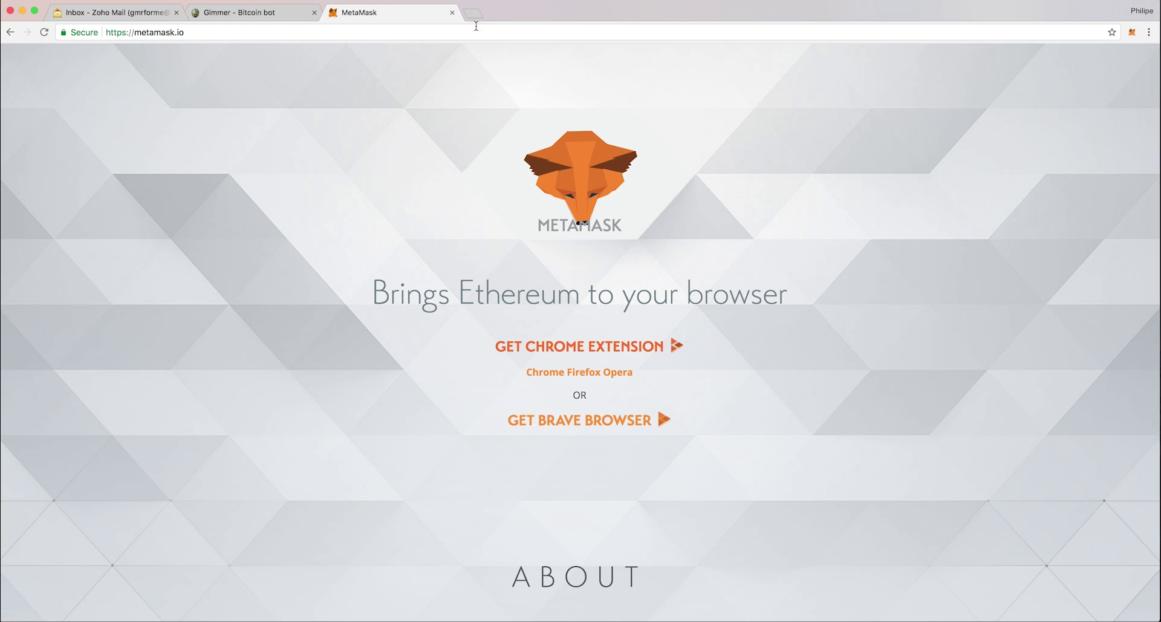
pyautogui.click(440, 33)
pyautogui.write('etherscan')
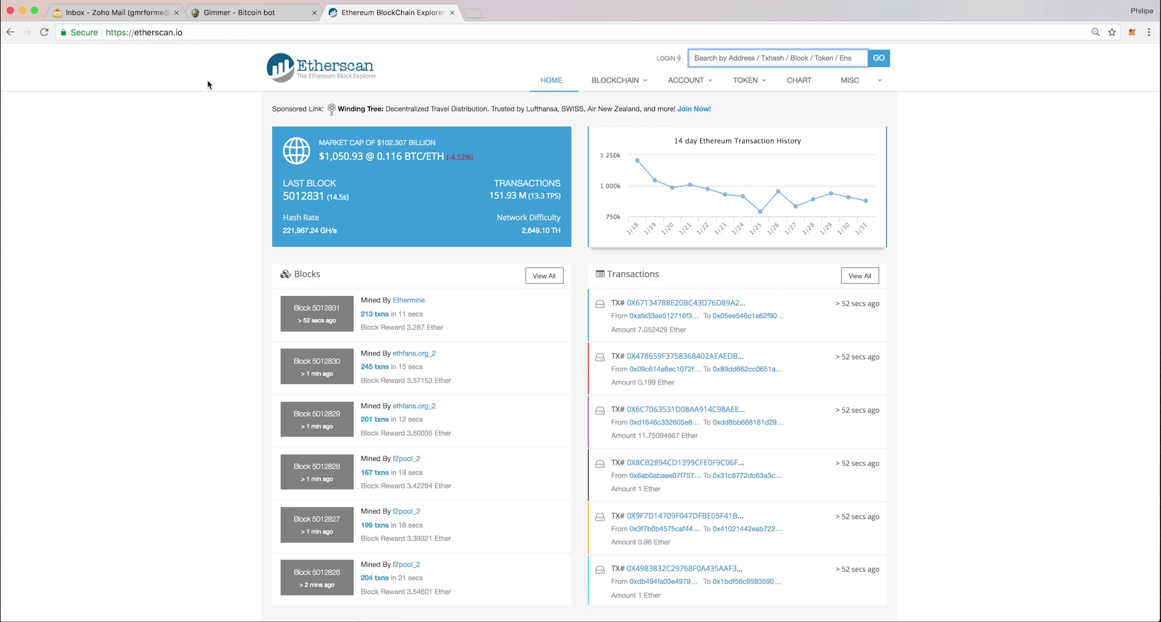
# Search Etherscan's token list for GMR and open the GimmerToken (GMR) page.
pyautogui.moveTo(750, 84)
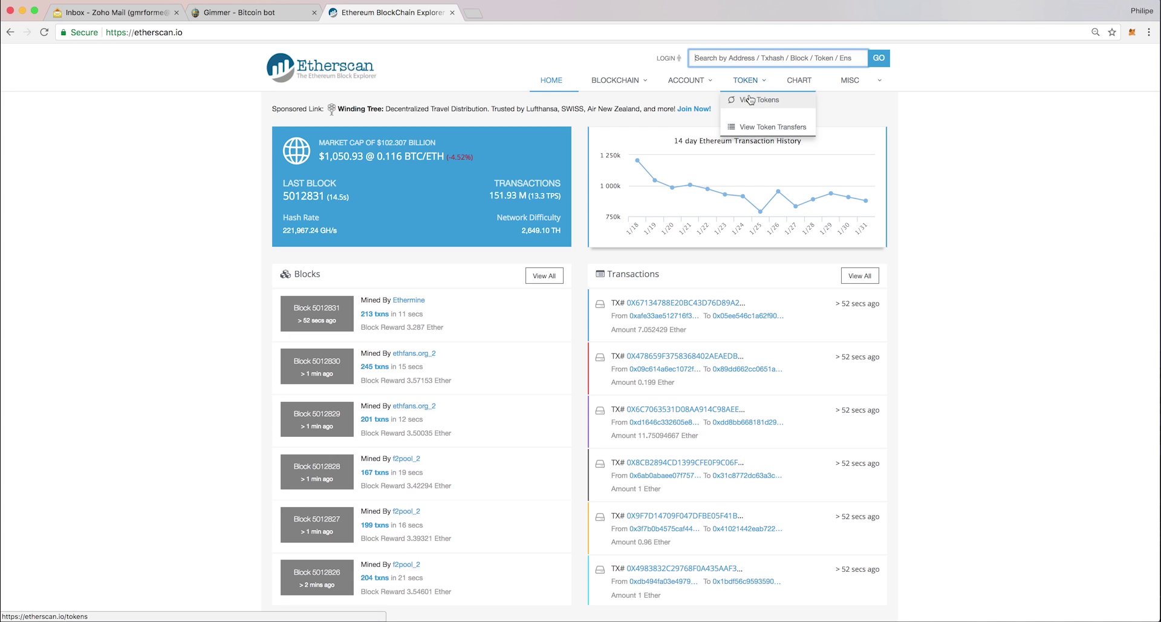
pyautogui.click(747, 99)
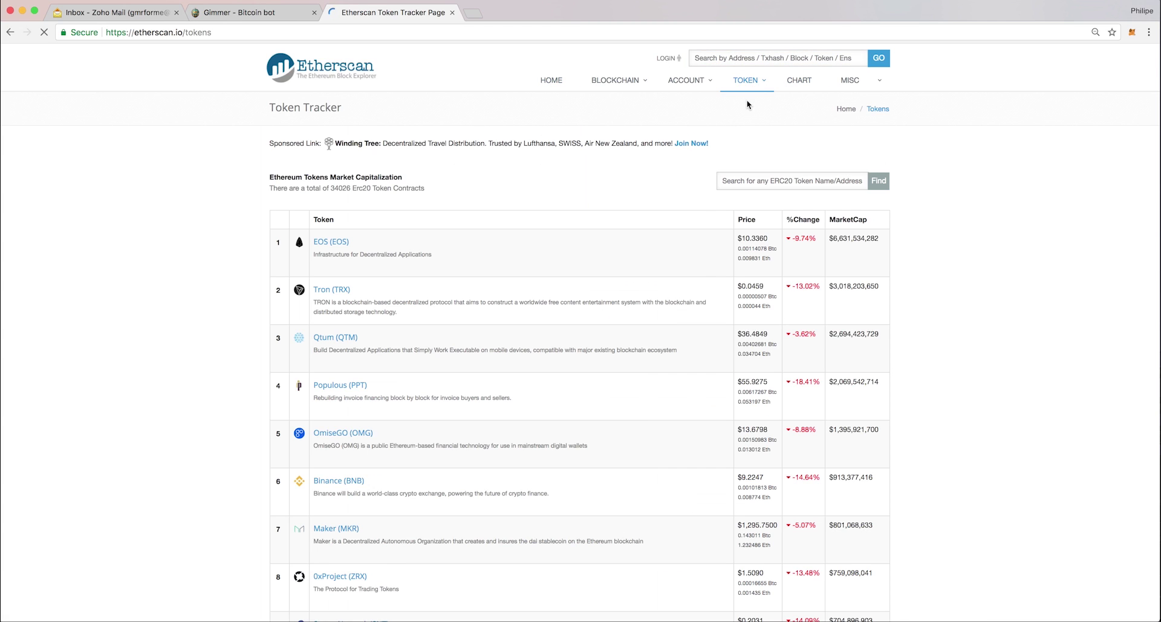
pyautogui.click(758, 179)
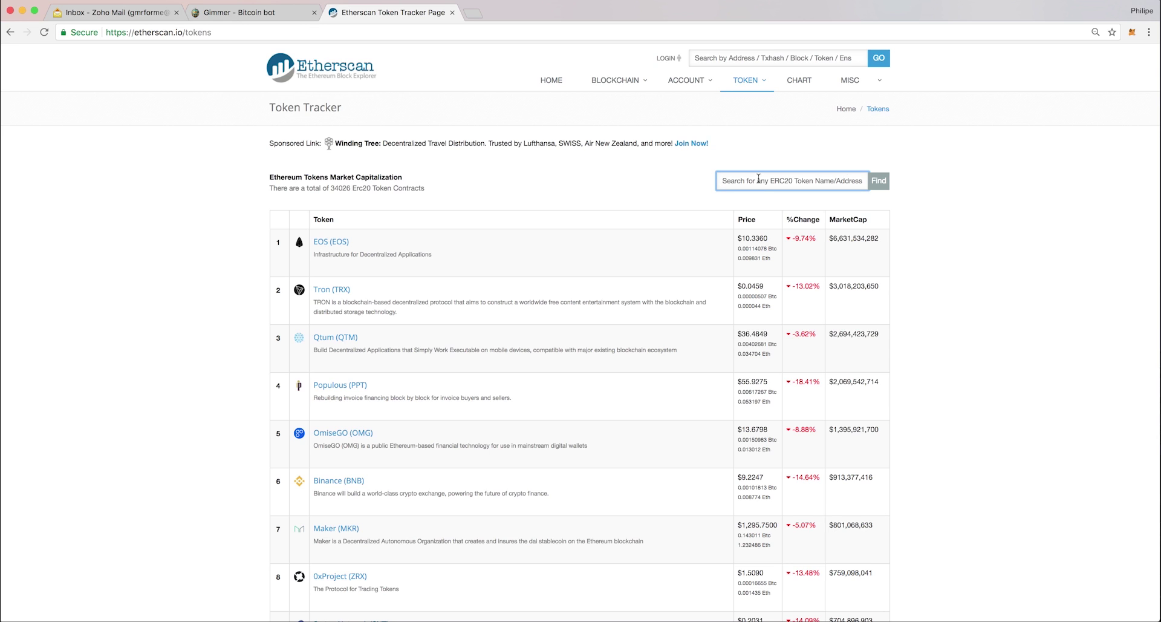
pyautogui.write('GMR')
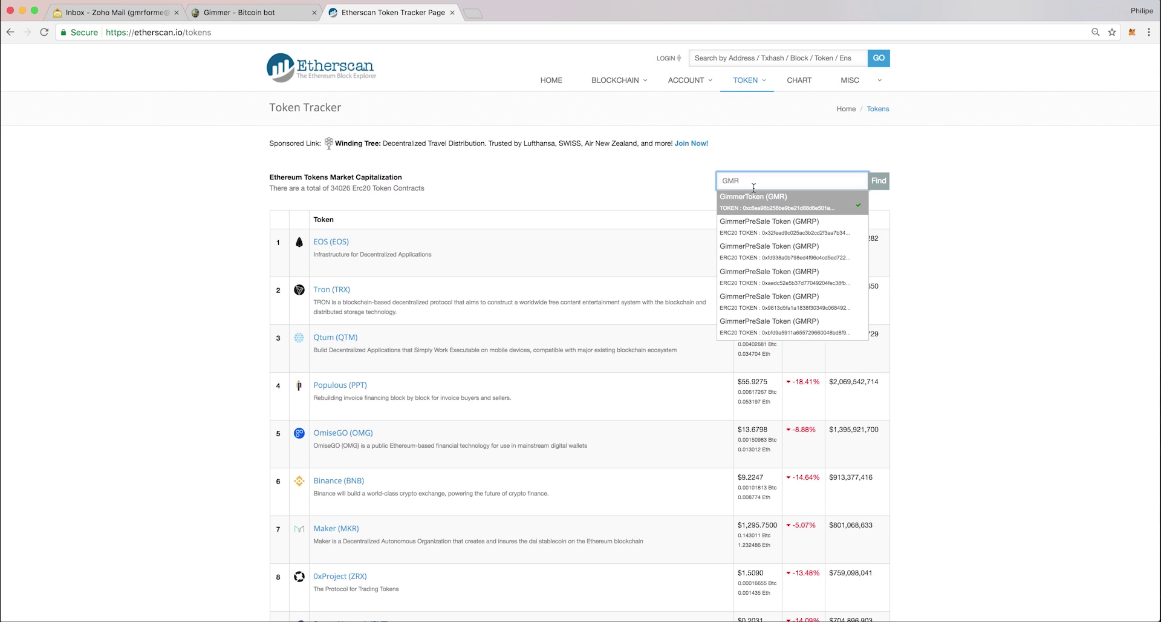
pyautogui.click(754, 203)
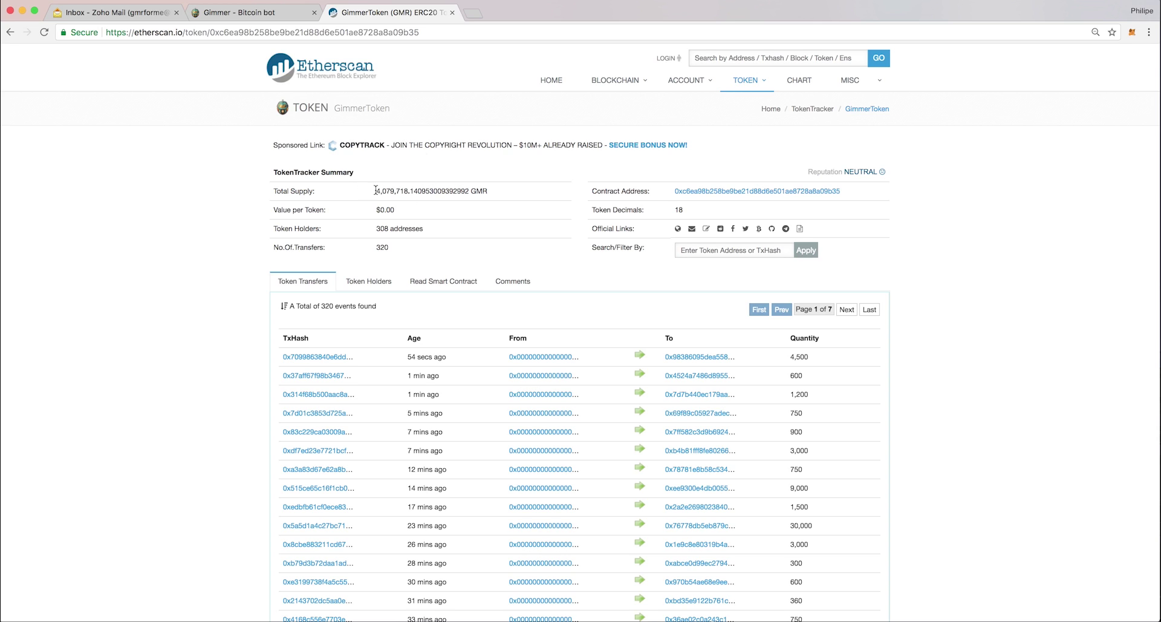
# Copy the GimmerToken contract address from Etherscan and open the MetaMask wallet panel.
pyautogui.moveTo(375, 190); pyautogui.dragTo(277, 192)
pyautogui.click(380, 210)
pyautogui.moveTo(380, 210); pyautogui.dragTo(408, 210)
pyautogui.moveTo(674, 191); pyautogui.dragTo(841, 190)
pyautogui.press('super+c')
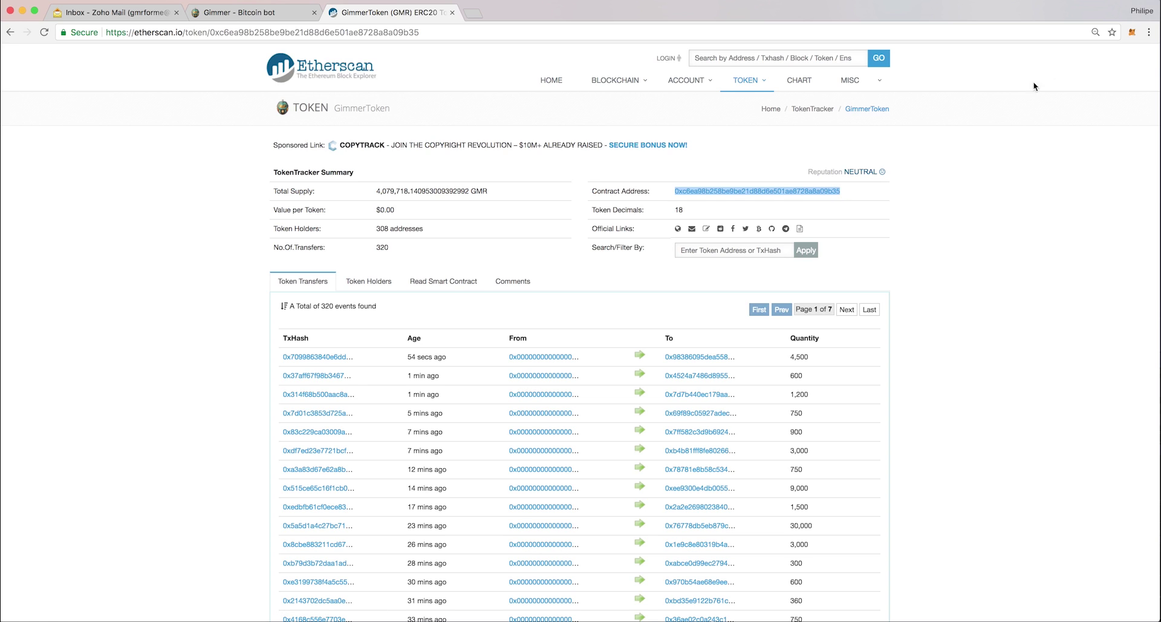
pyautogui.click(1132, 34)
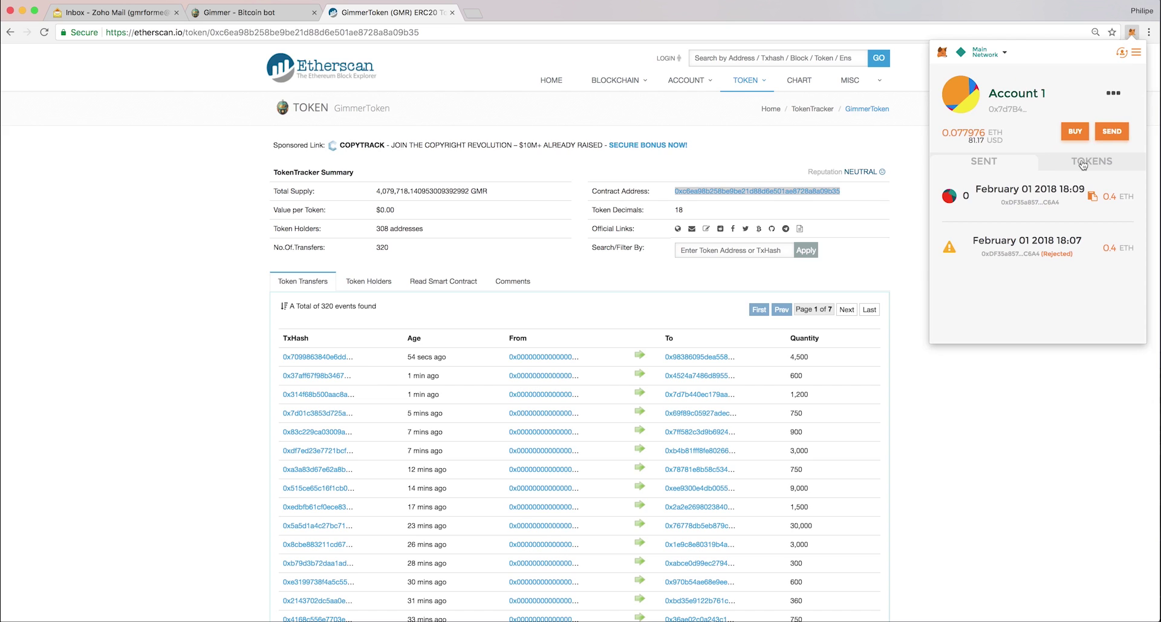
# Add a custom token in MetaMask by pasting the GimmerToken contract address (GMR, 18 decimals).
pyautogui.click(1081, 165)
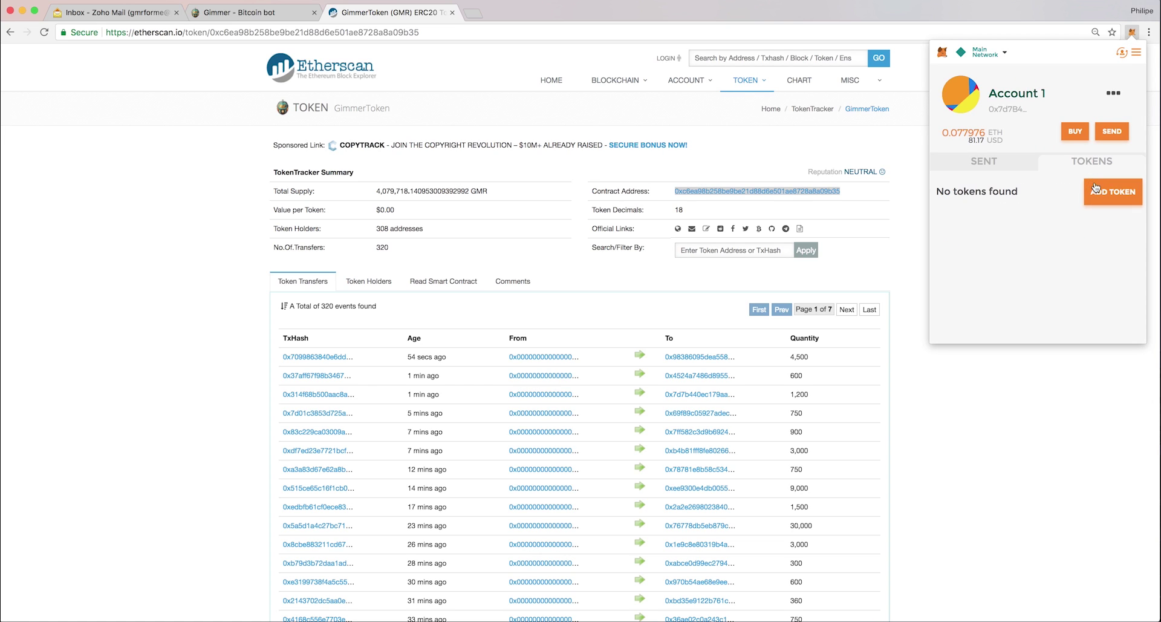
pyautogui.click(1116, 192)
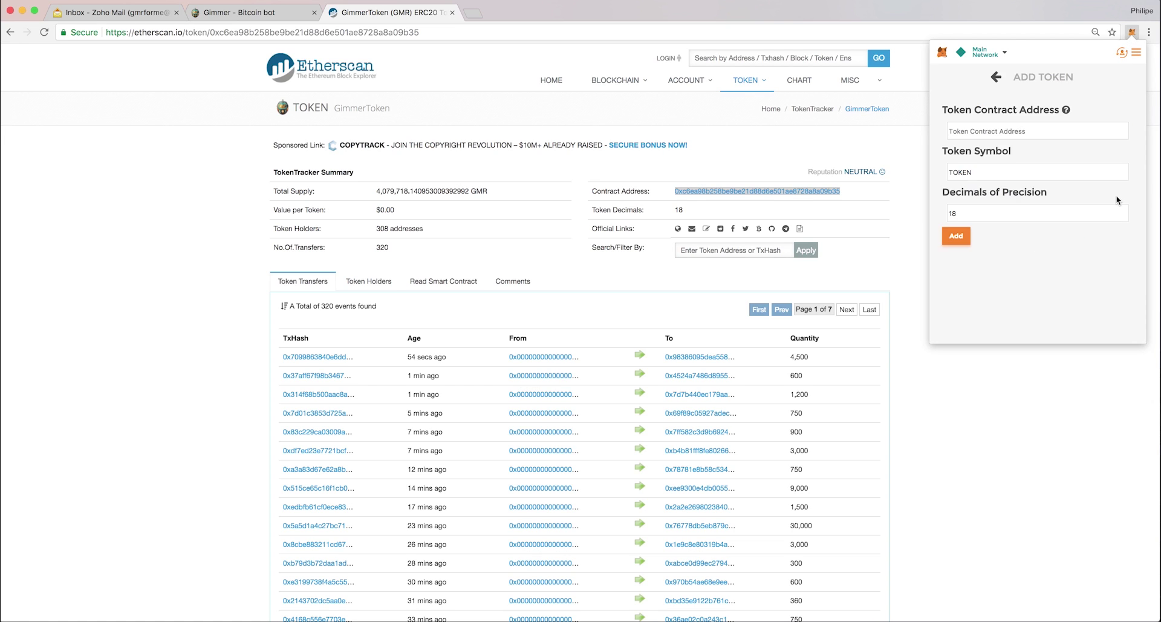
pyautogui.click(966, 132)
pyautogui.press('super+v')
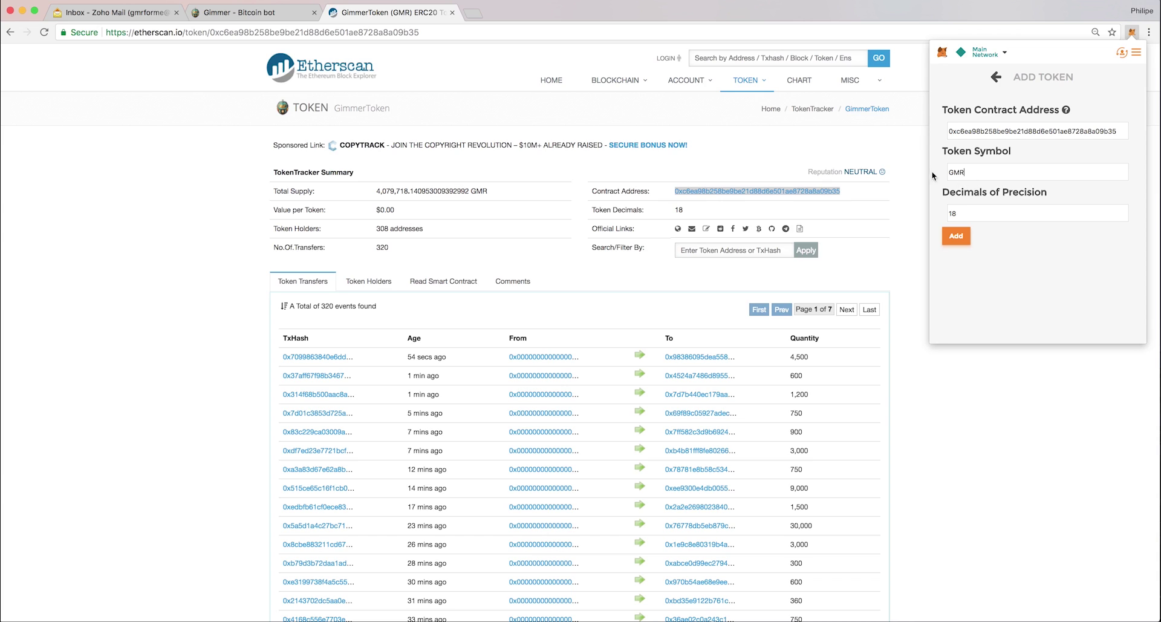
pyautogui.click(956, 237)
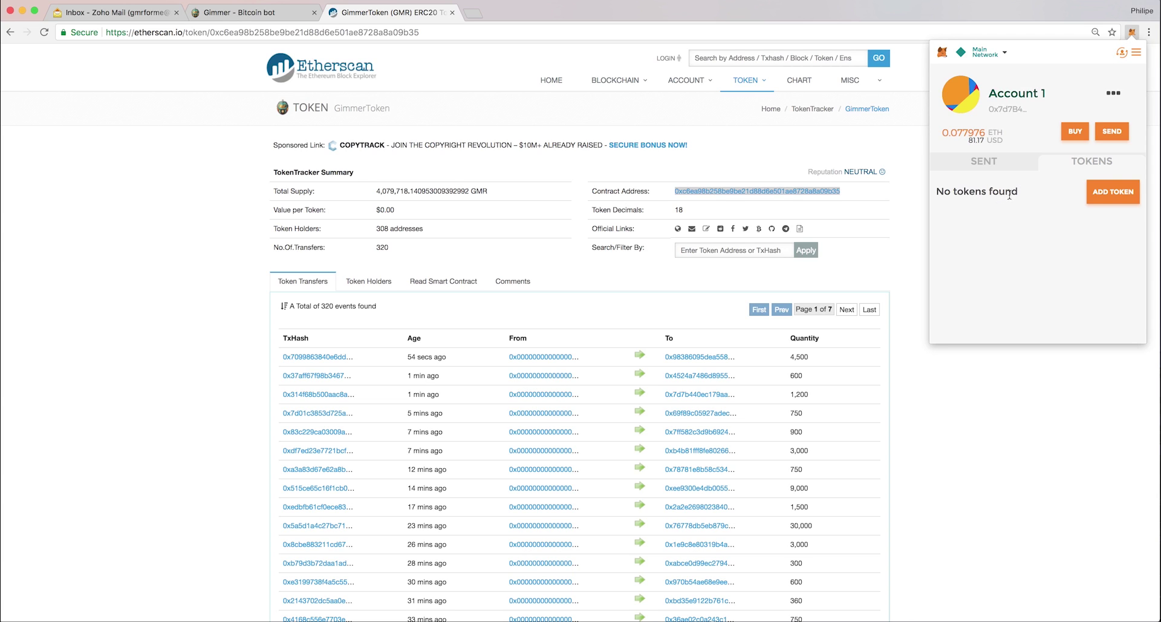
# Reopen the wallet to verify Account 1 holds 1200.000 GMR.
pyautogui.click(1131, 34)
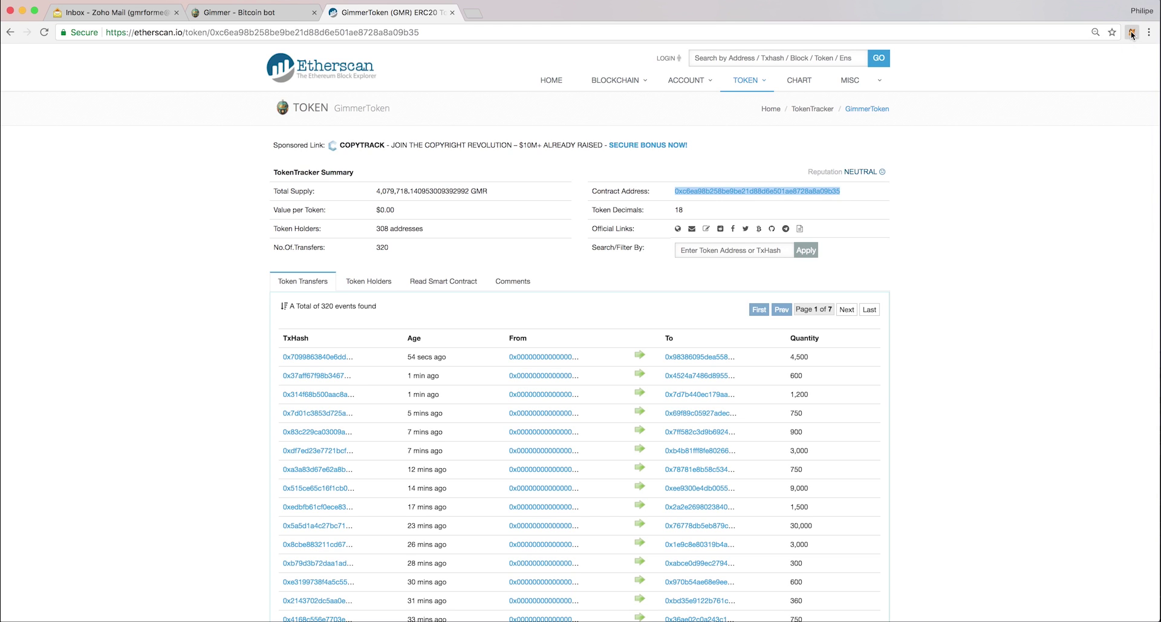
pyautogui.click(1132, 35)
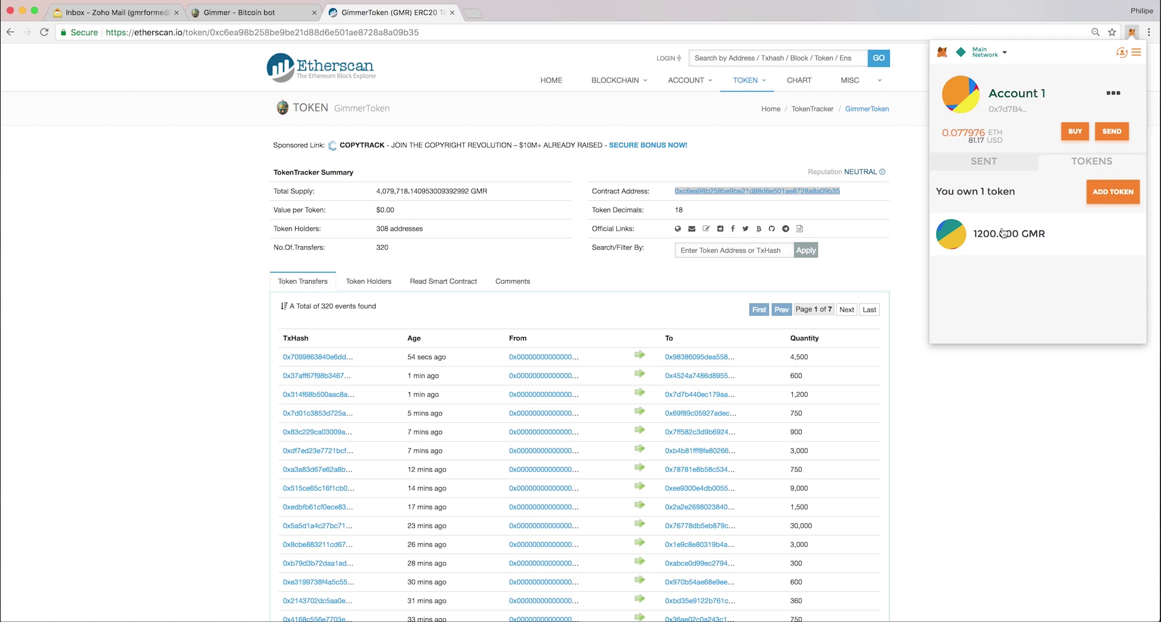
pyautogui.click(946, 433)
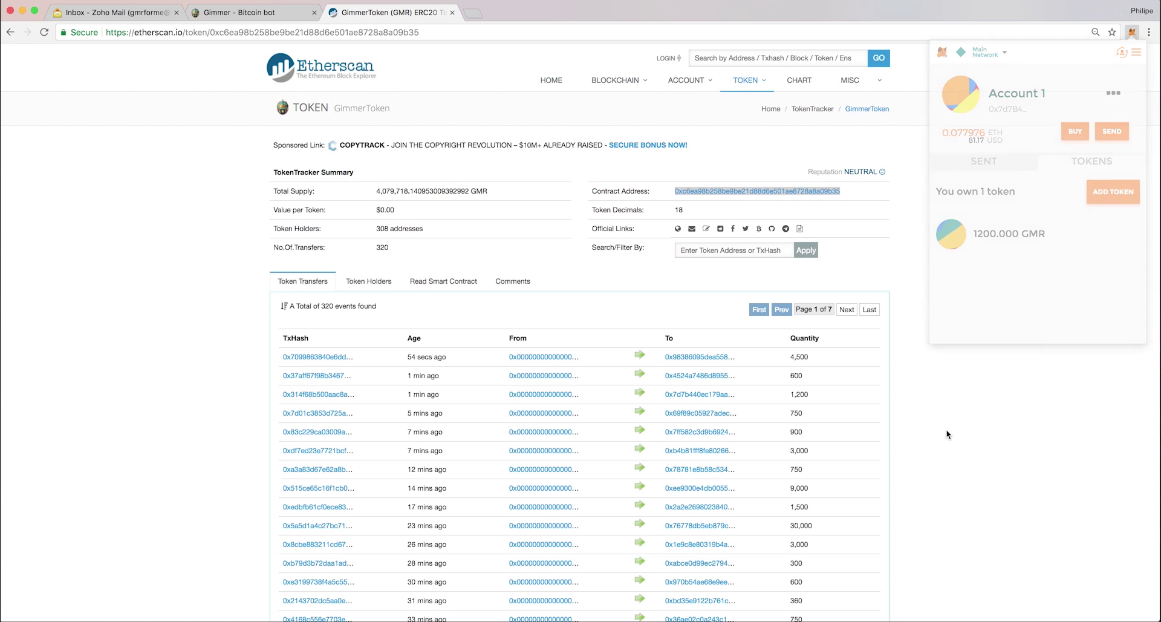